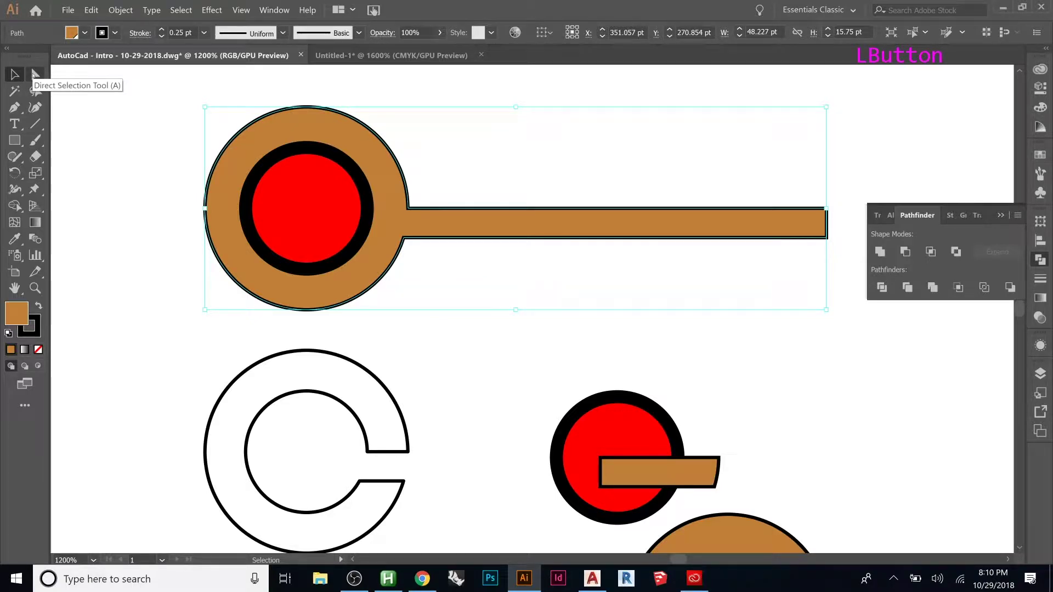
- Activate the Direct Selection tool to show the anchor points of the brown key-shaped path
click(34, 74)
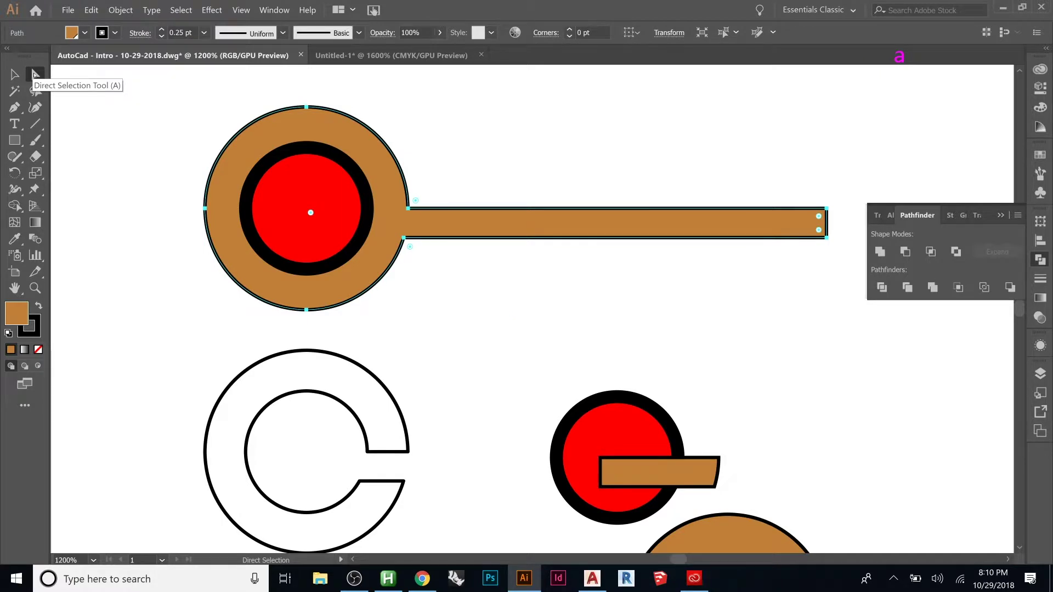
key(v)
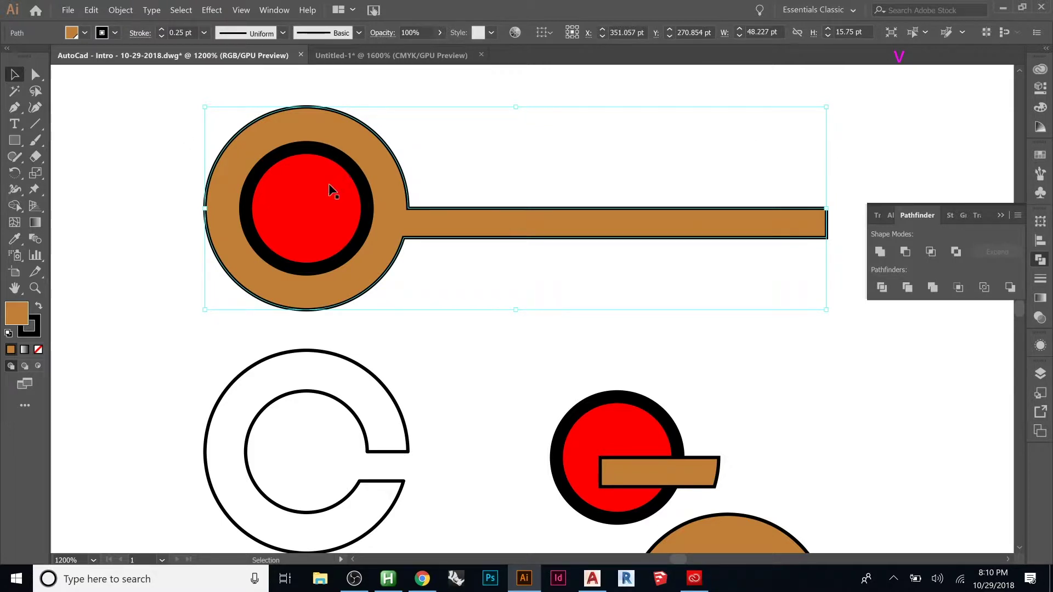
click(35, 74)
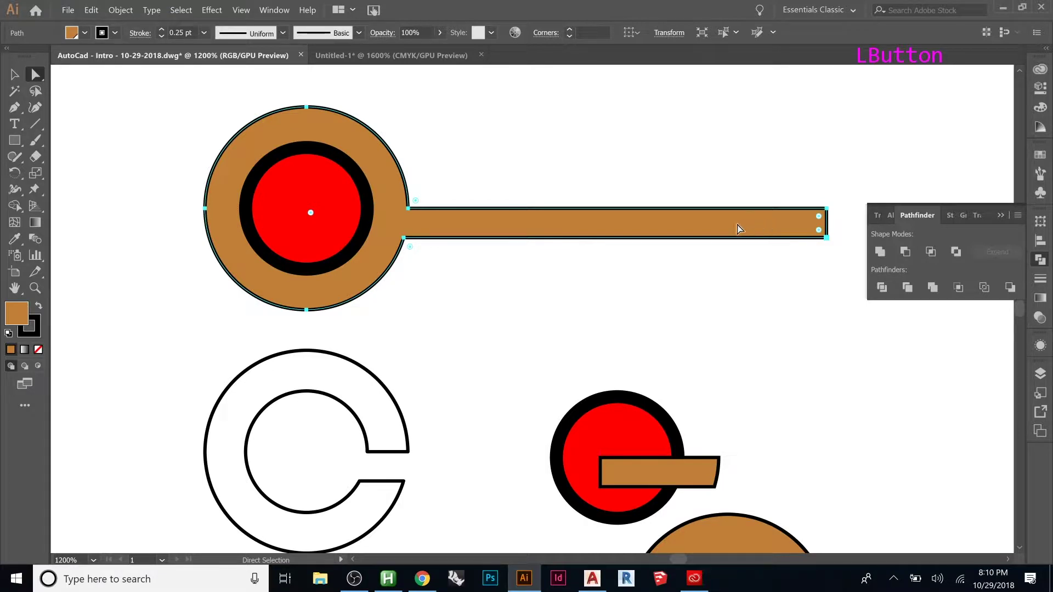
- Try moving the edges of the brown bar, shifting its upper edge upward, and undo the moves
drag(517, 229, 531, 222)
key(ctrl+z)
drag(694, 237, 704, 231)
key(Escape)
shift+click(747, 210)
drag(747, 209, 761, 170)
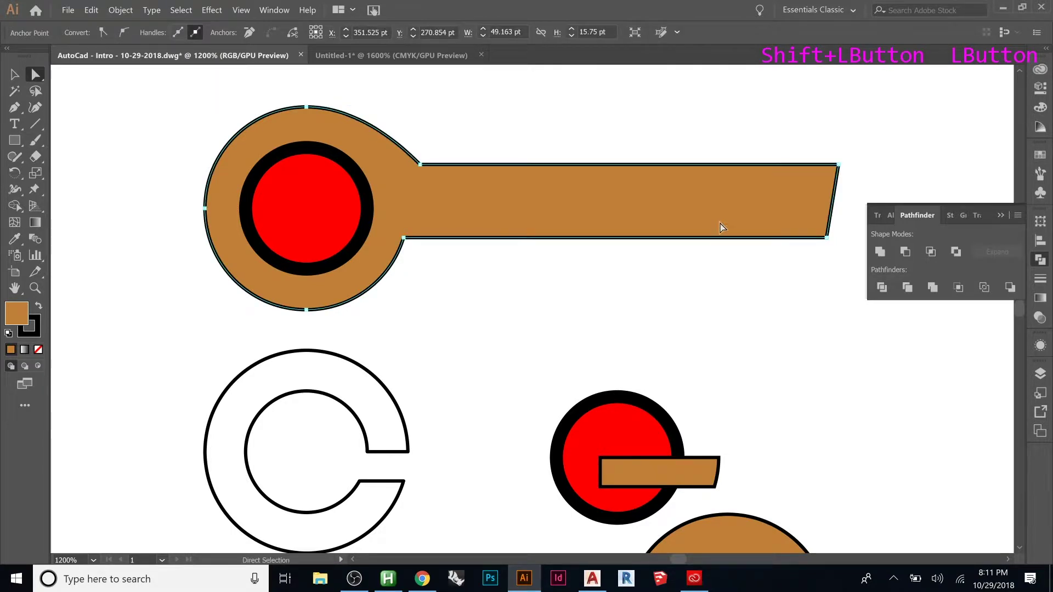
key(ctrl+z)
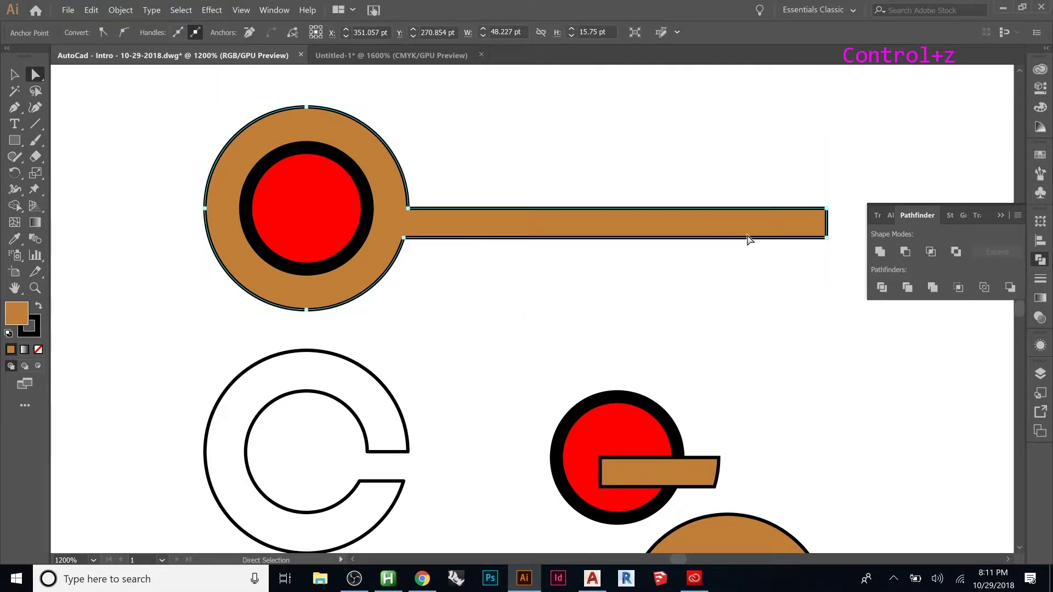
- Move the brown bar's upper-right anchor point up and inward to about X 367.3 pt, Y 267.7 pt, and round that corner
drag(827, 209, 725, 167)
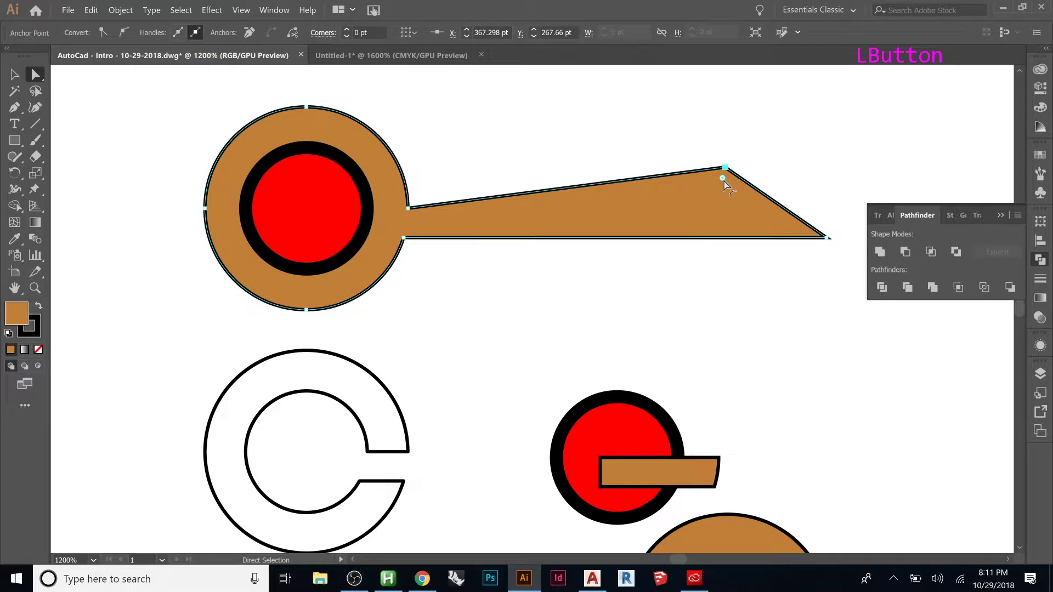
drag(724, 181, 683, 224)
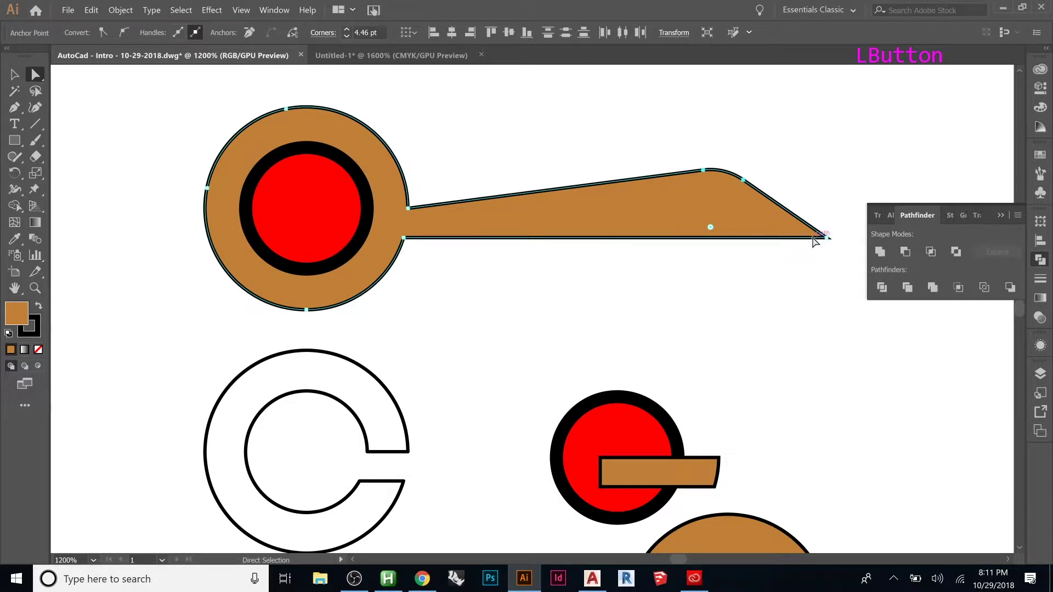
mouse_move(710, 227)
mouse_down()
mouse_move(682, 207)
mouse_move(710, 211)
mouse_up()
- Round the pointed lower-right corner of the brown bar to about 0.68 pt and deselect the shape
click(826, 239)
drag(821, 235, 799, 229)
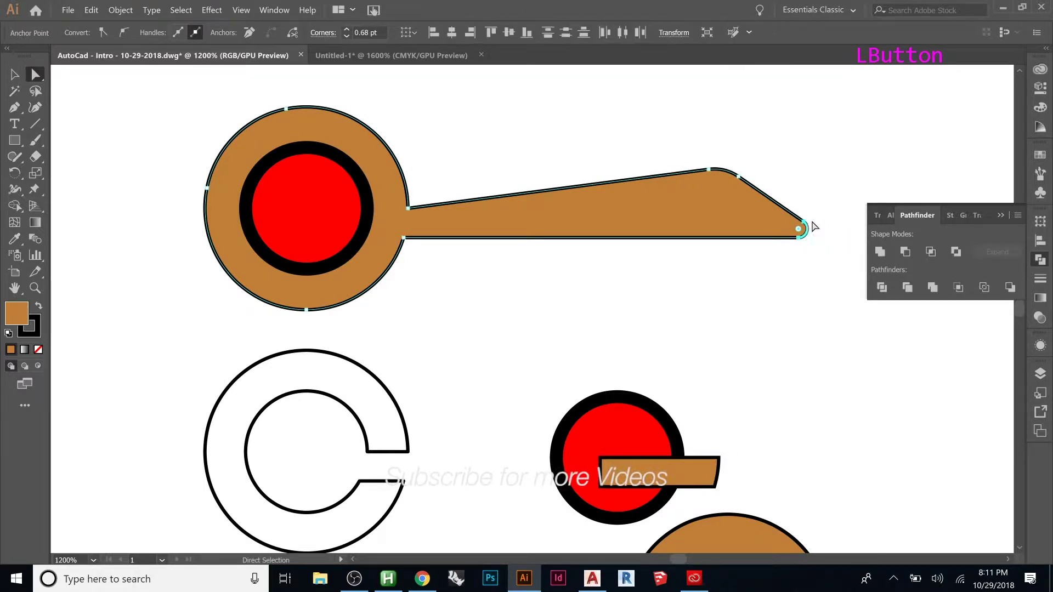
click(827, 265)
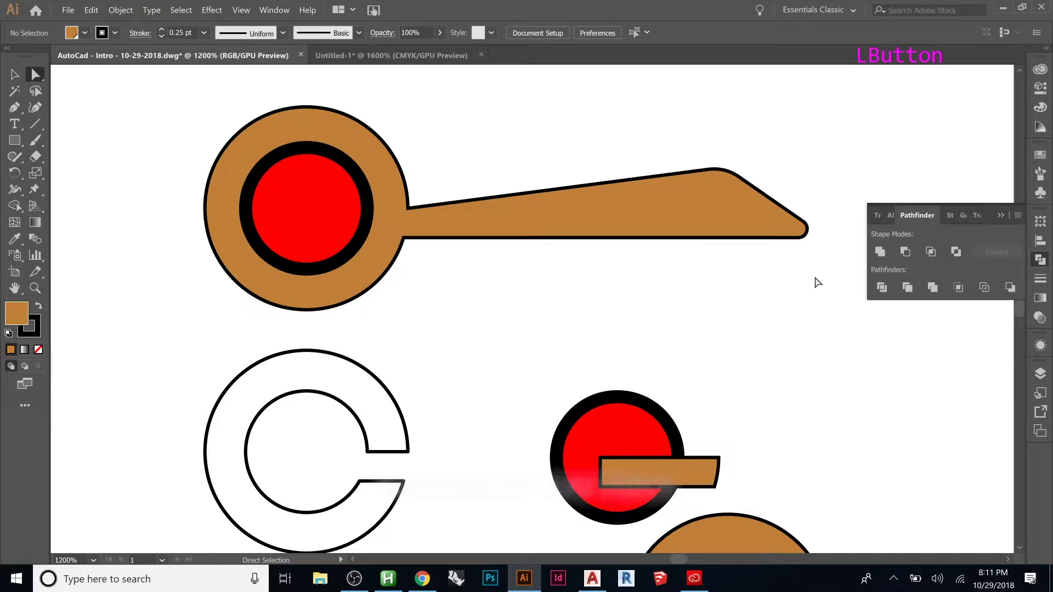
- Draw an open four-point zigzag path above the brown bar with the Pen tool, about 36.6 pt wide and 3.5 pt high
click(568, 219)
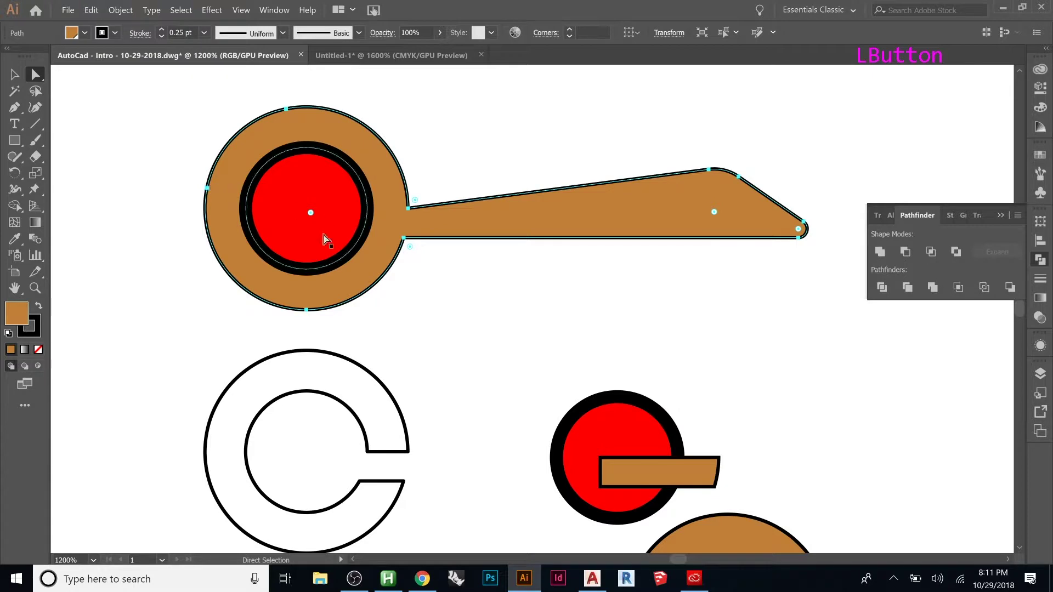
click(14, 106)
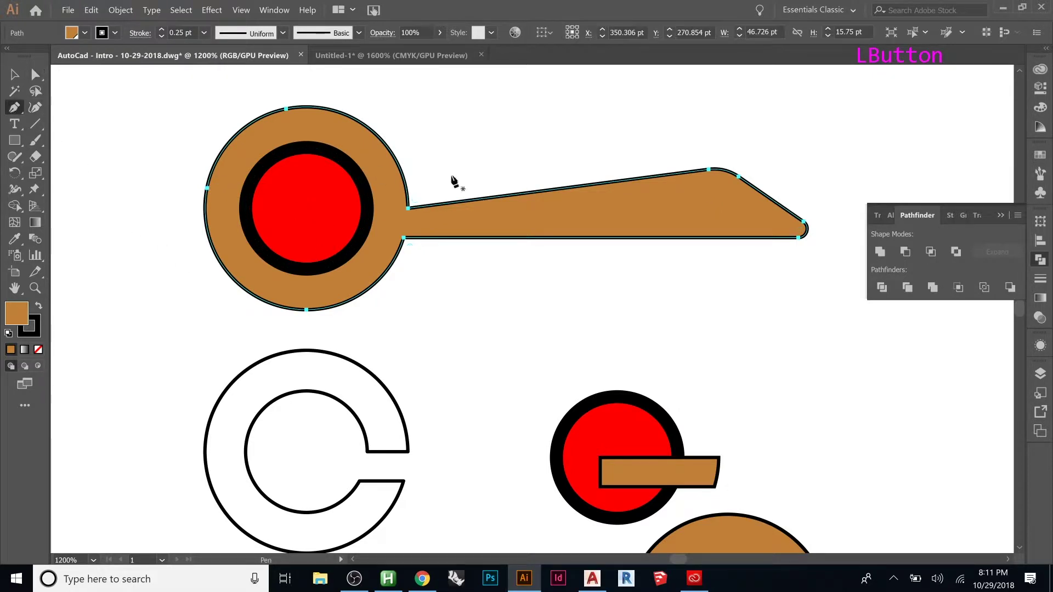
click(489, 138)
click(756, 107)
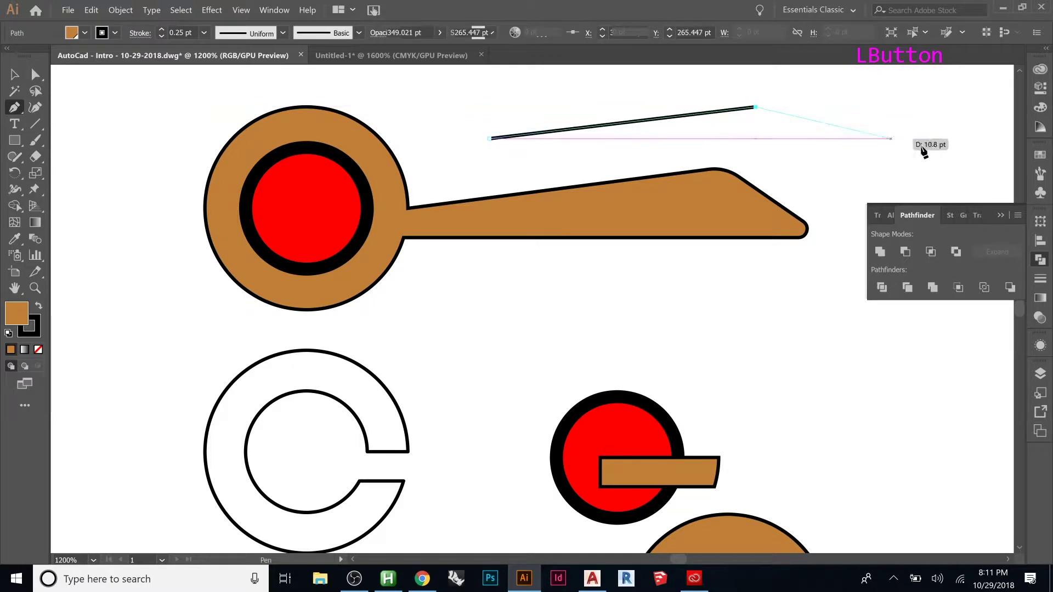
click(932, 147)
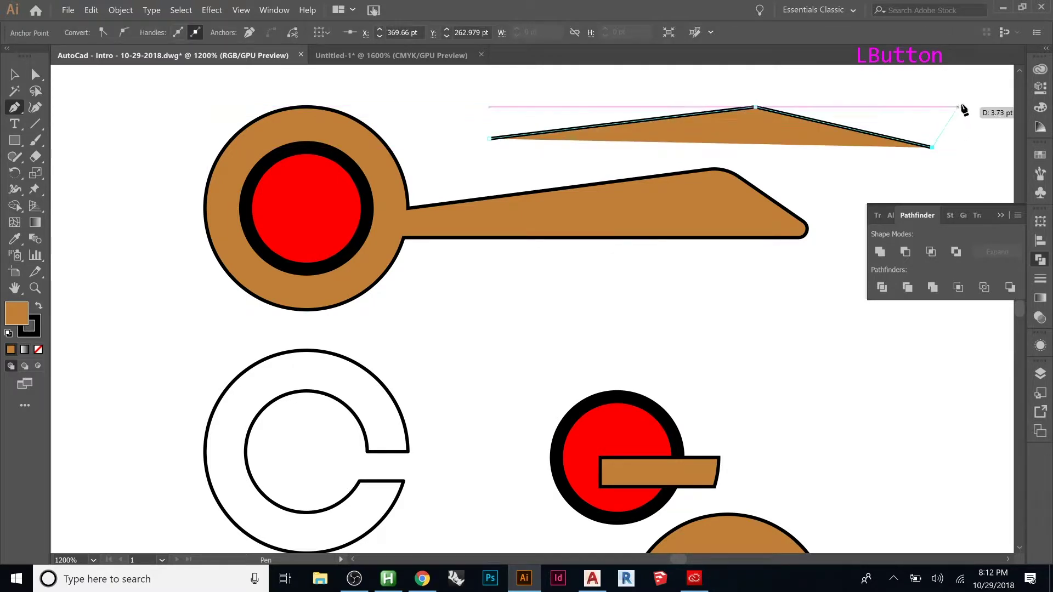
click(961, 103)
key(v)
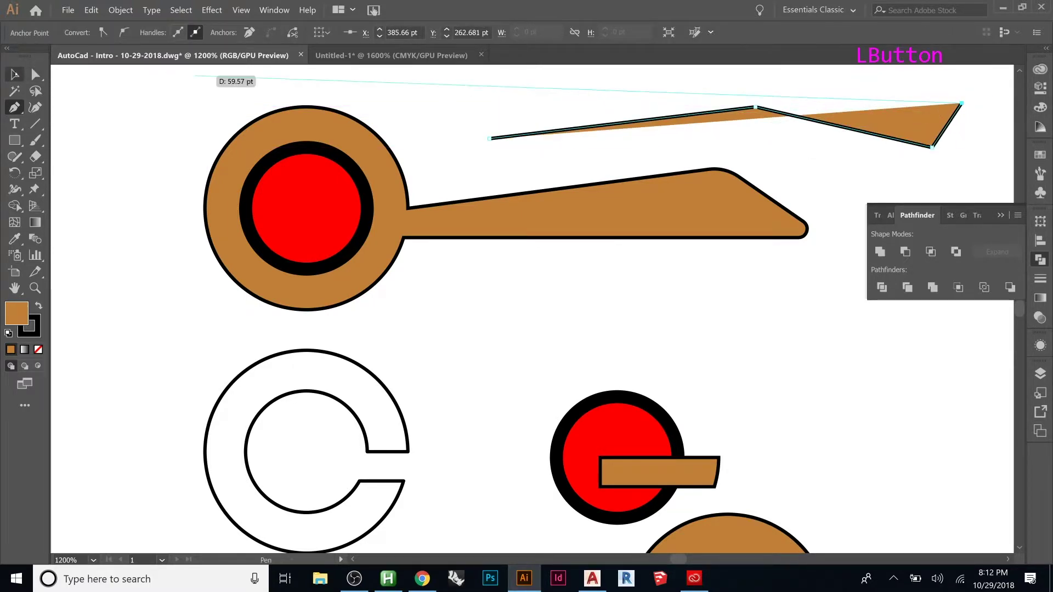
- Set the zigzag path's fill to none, leaving only its black stroke, and deselect it
click(706, 160)
click(729, 116)
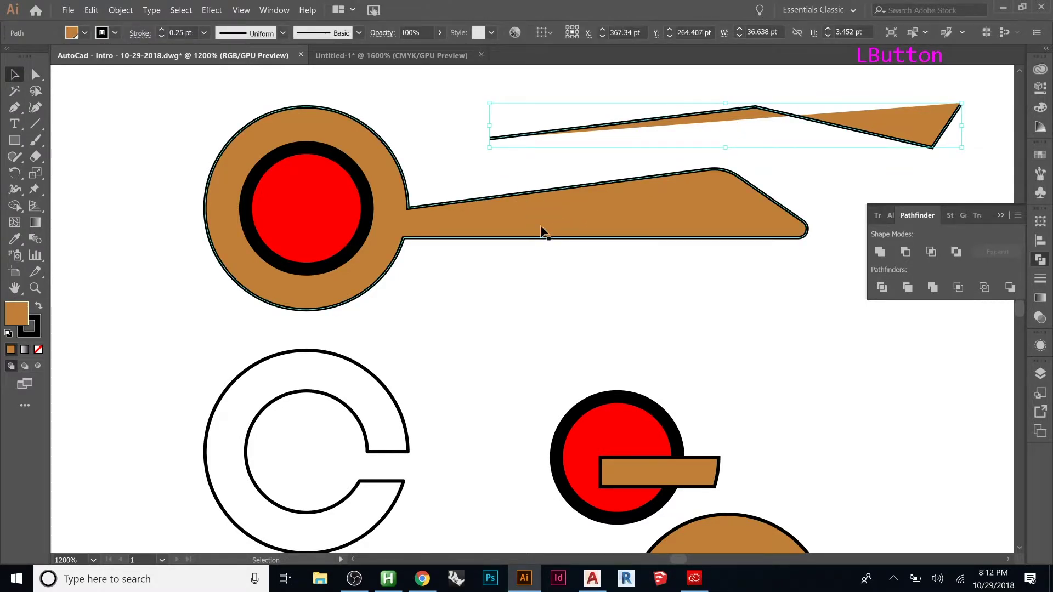
click(85, 32)
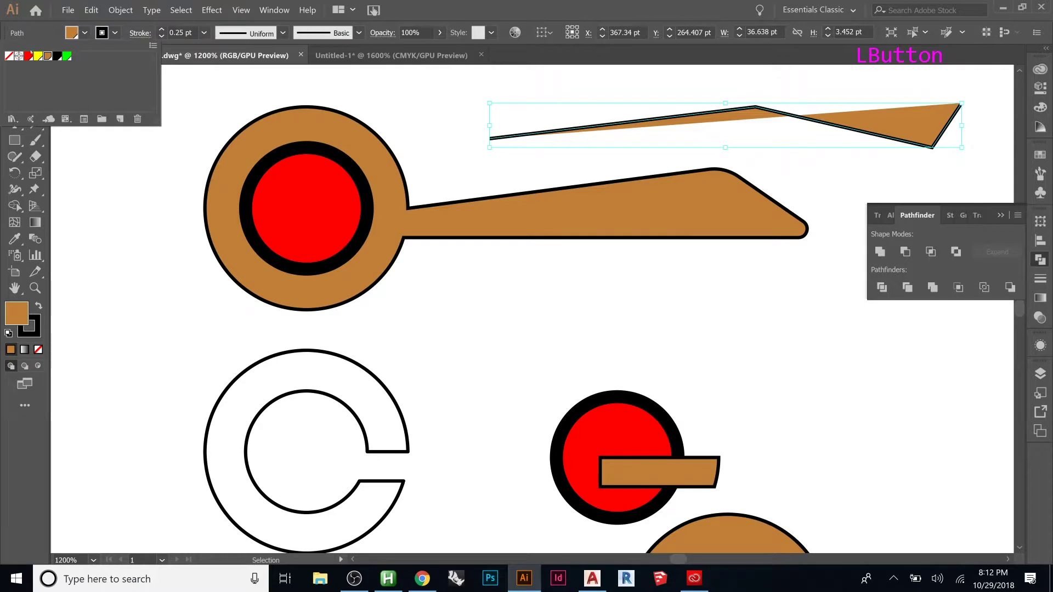
click(9, 56)
click(470, 119)
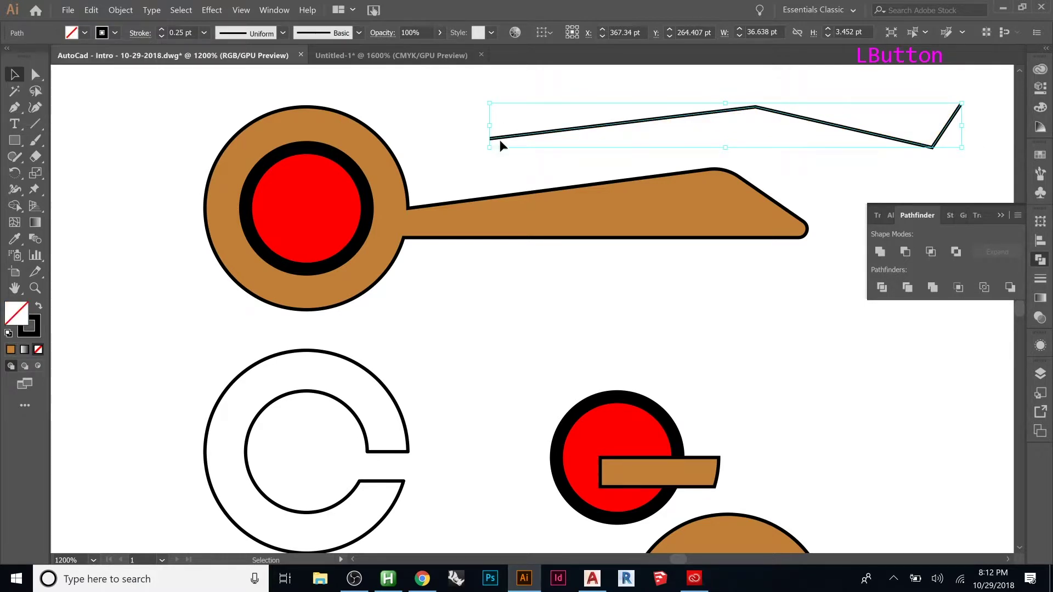
click(546, 169)
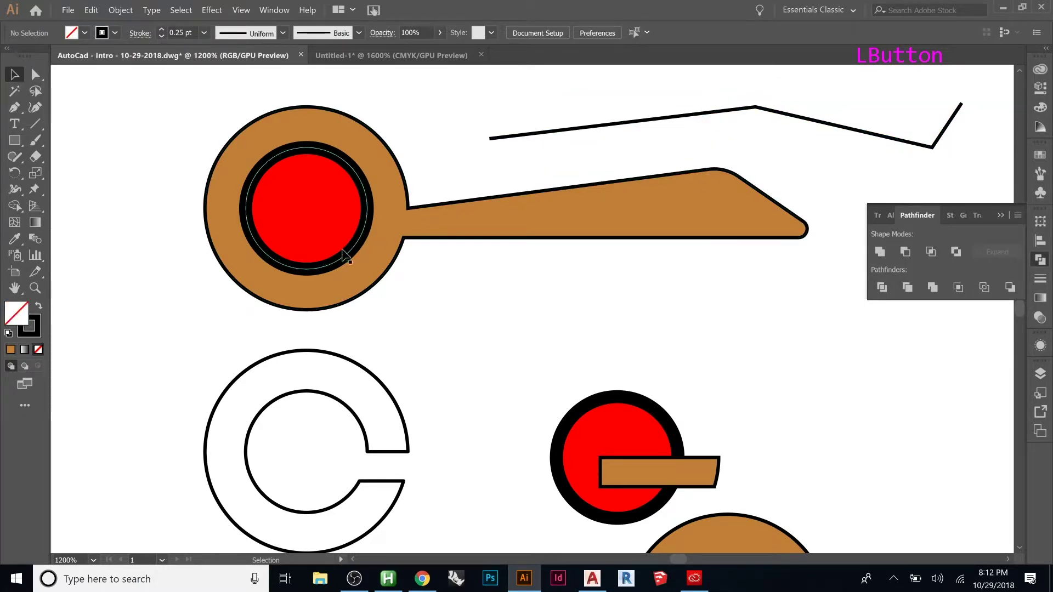
- Convert the zigzag path's upper middle anchor point to smooth and lengthen both of its direction handles
scroll(361, 246, down, 1)
scroll(737, 137, up, 3)
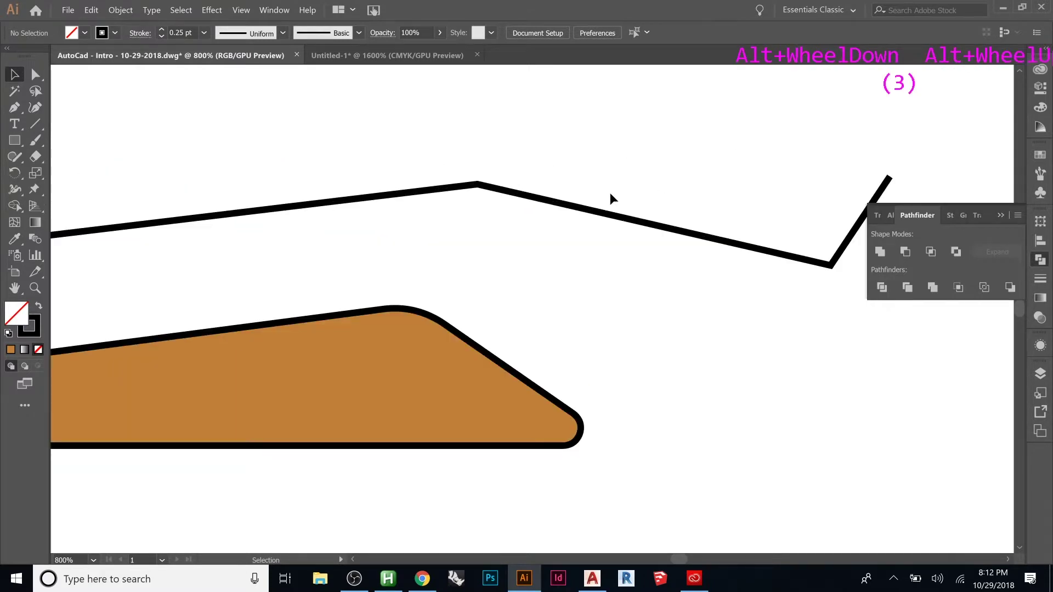
click(588, 212)
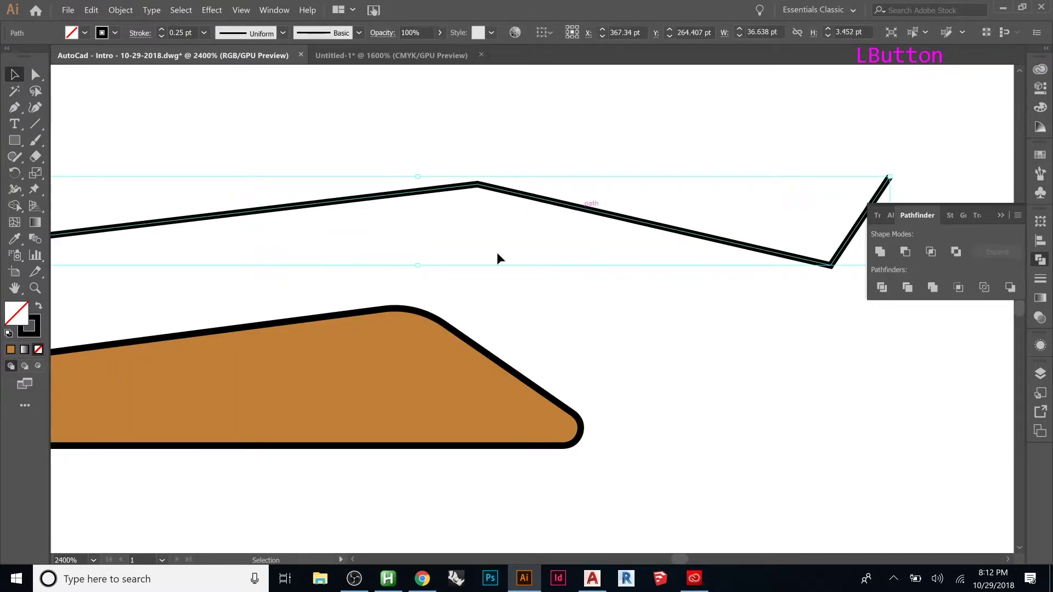
key(a)
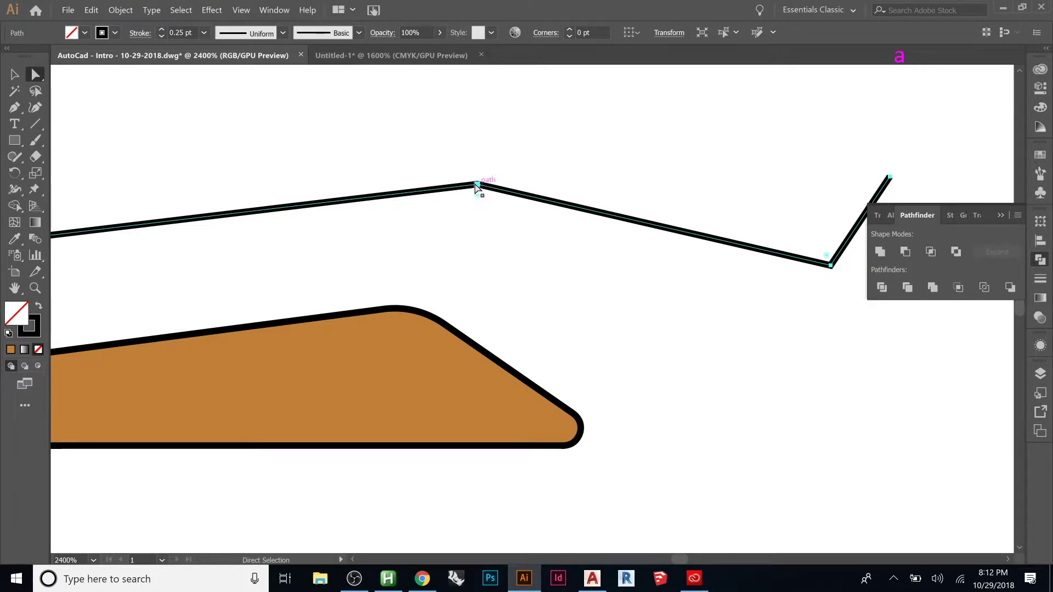
click(477, 185)
click(478, 187)
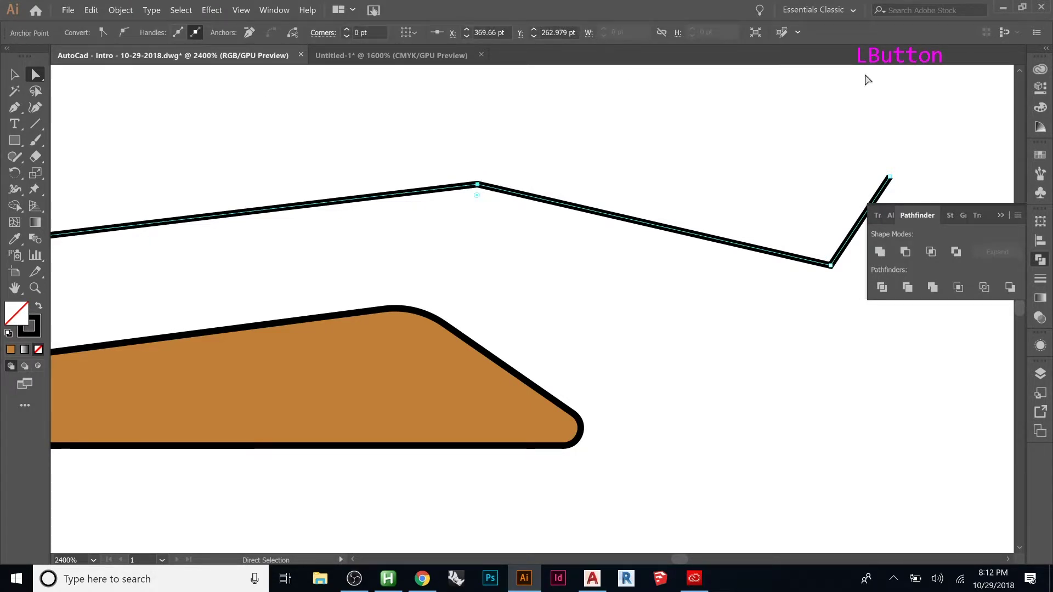
click(124, 33)
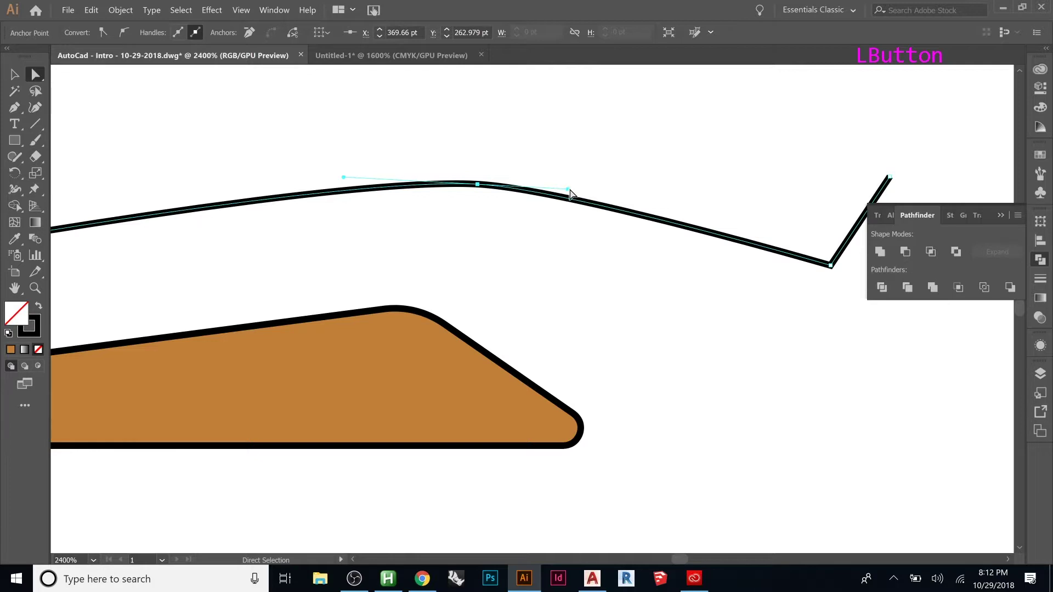
drag(568, 188, 631, 191)
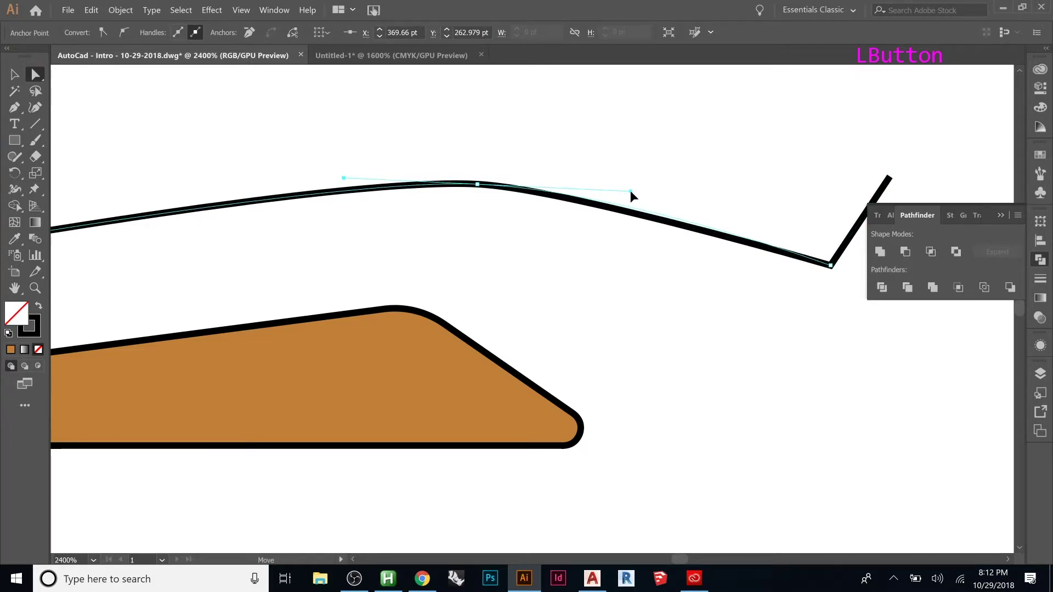
drag(344, 177, 312, 177)
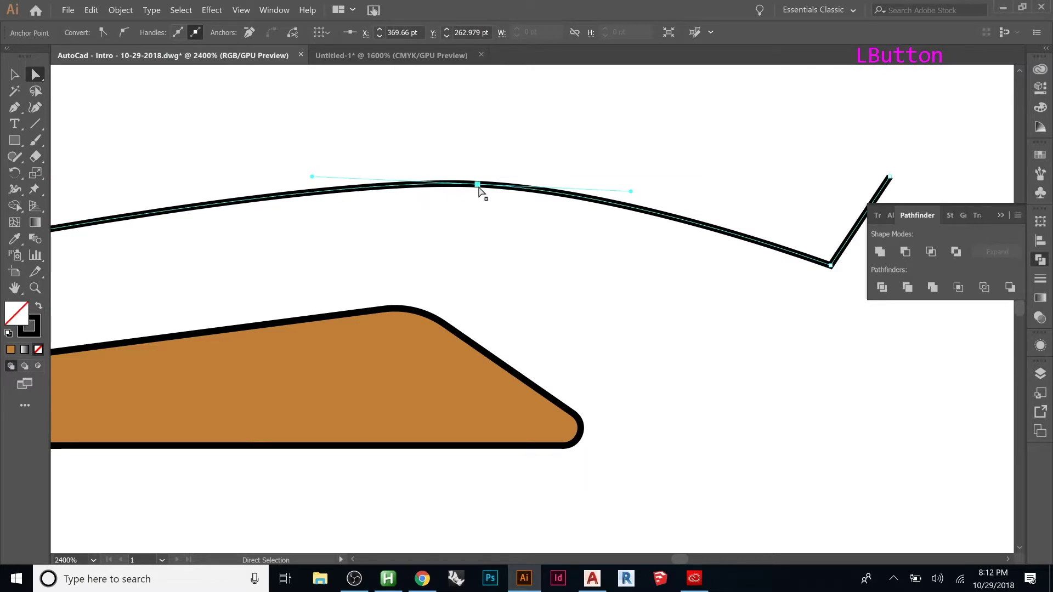
- Move the smoothed anchor point down to about X 369.5 pt, Y 264.1 pt and stretch its right handle toward the next anchor
drag(478, 185, 473, 213)
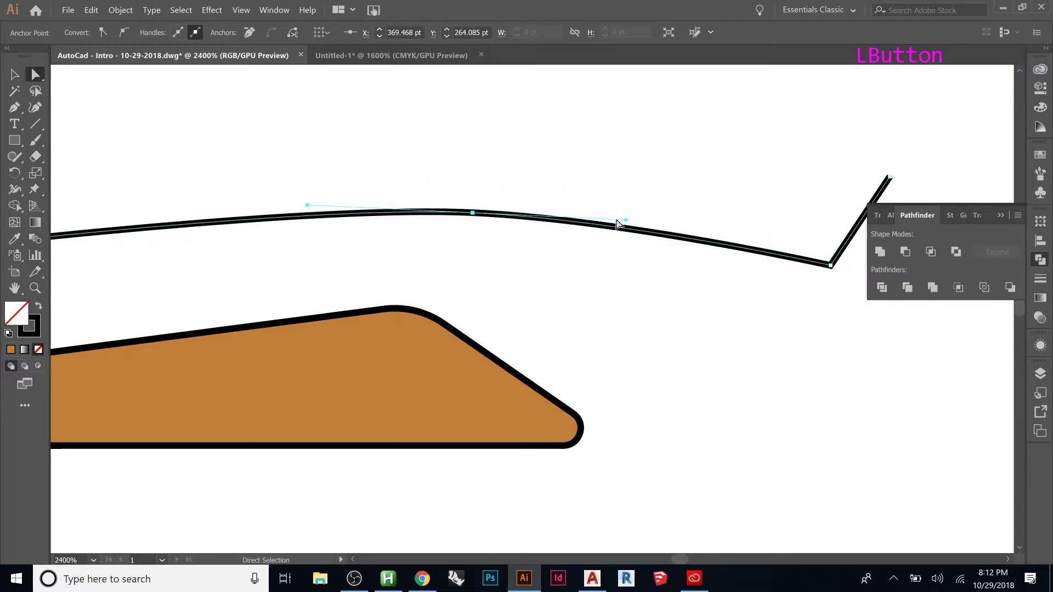
drag(601, 222, 511, 218)
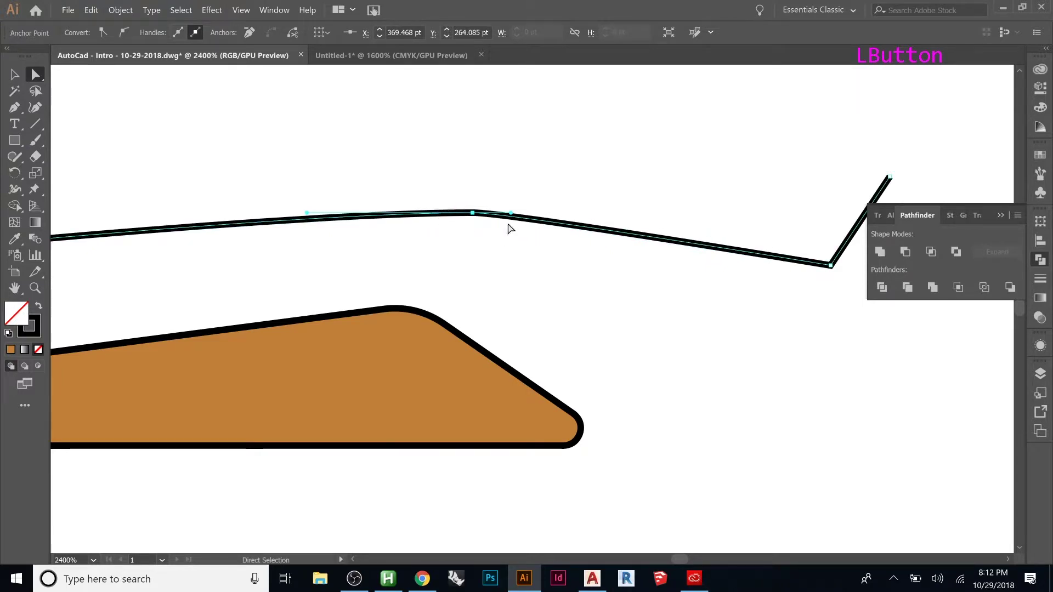
drag(511, 213, 771, 237)
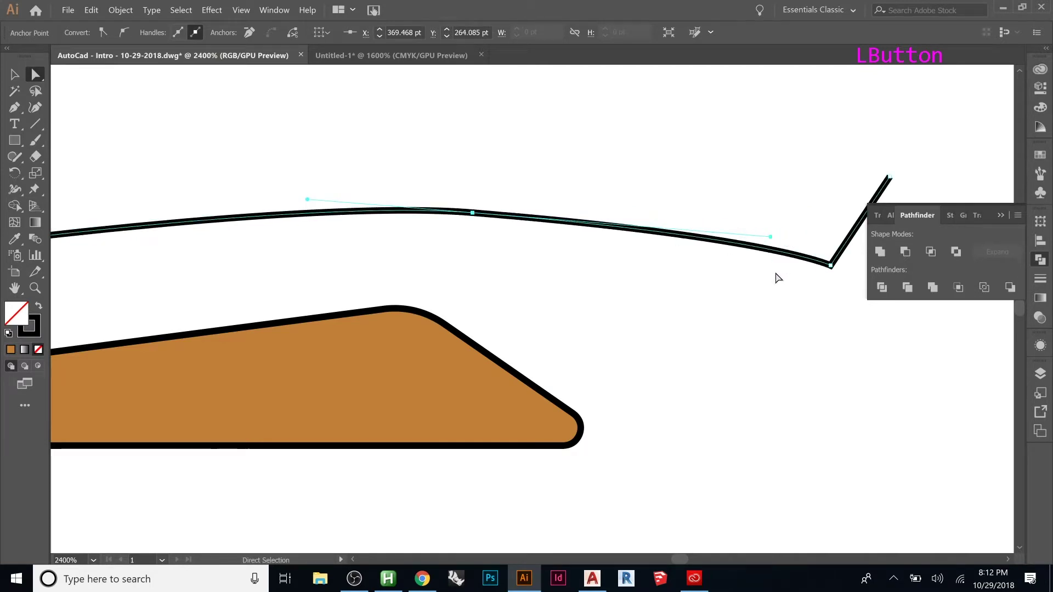
click(736, 287)
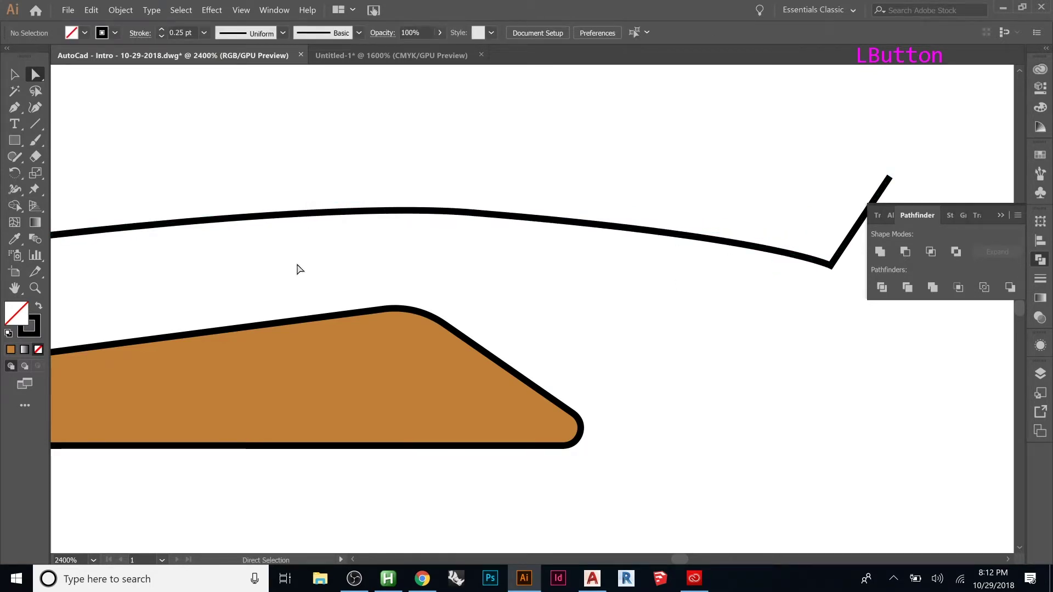
- Convert the path's sharp lower-right anchor point to smooth, adjust its direction handles into a soft bend, and deselect the path
click(833, 268)
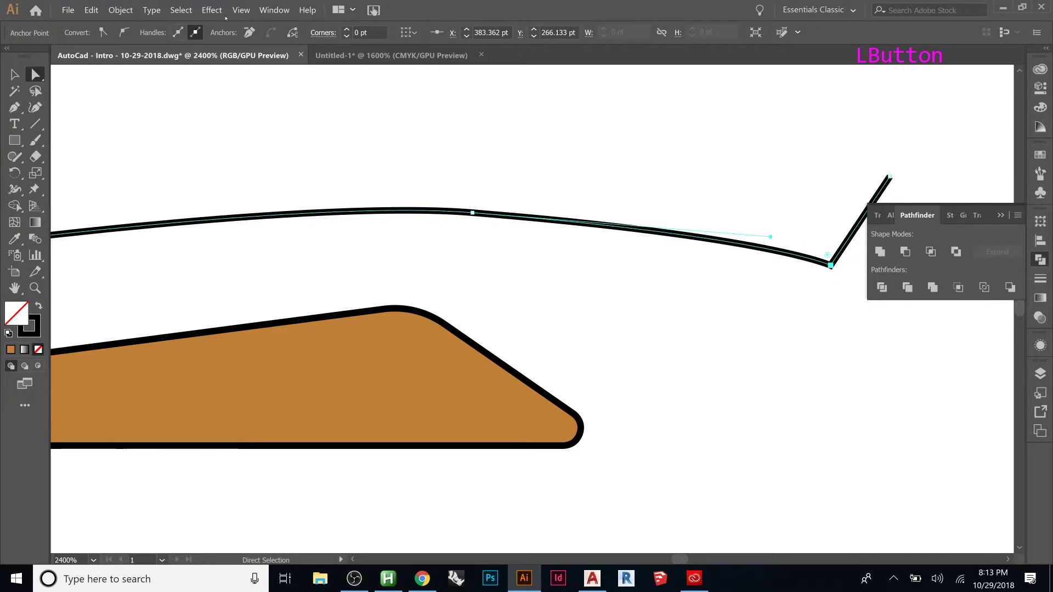
click(125, 34)
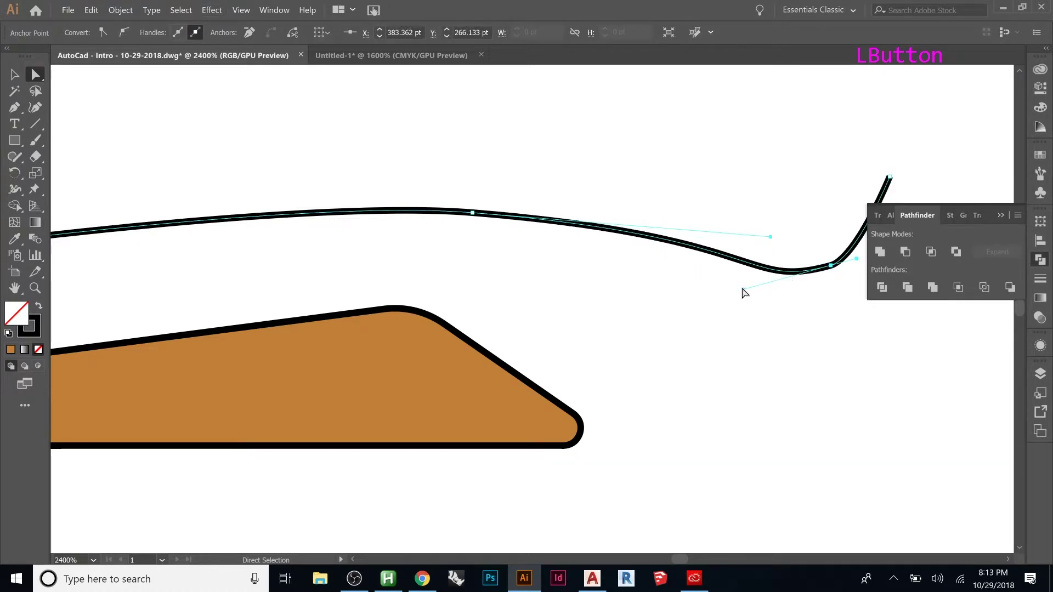
drag(743, 289, 774, 285)
drag(847, 259, 855, 262)
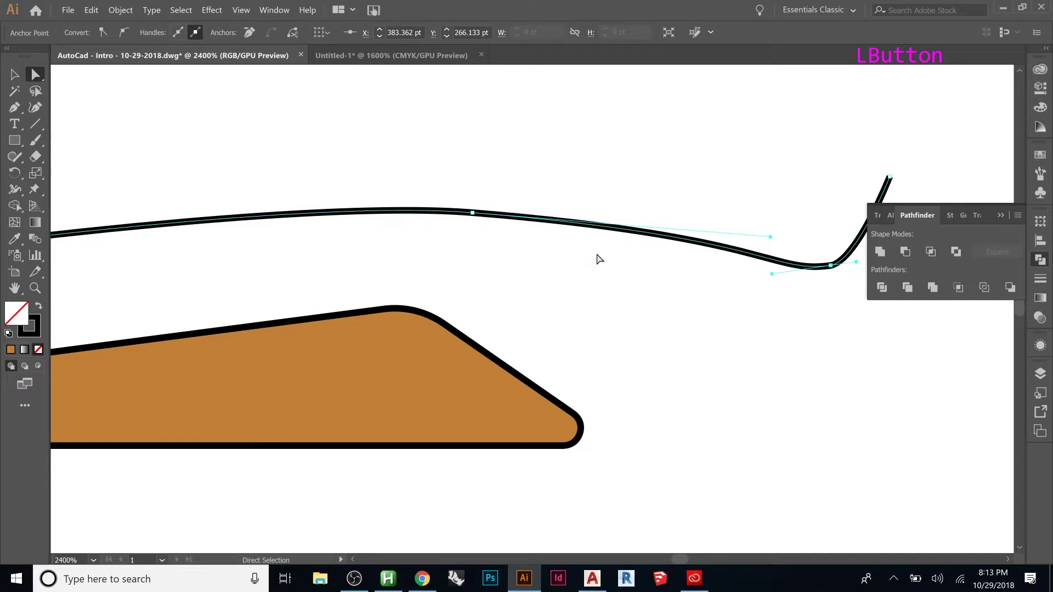
scroll(664, 253, down, 2)
click(732, 310)
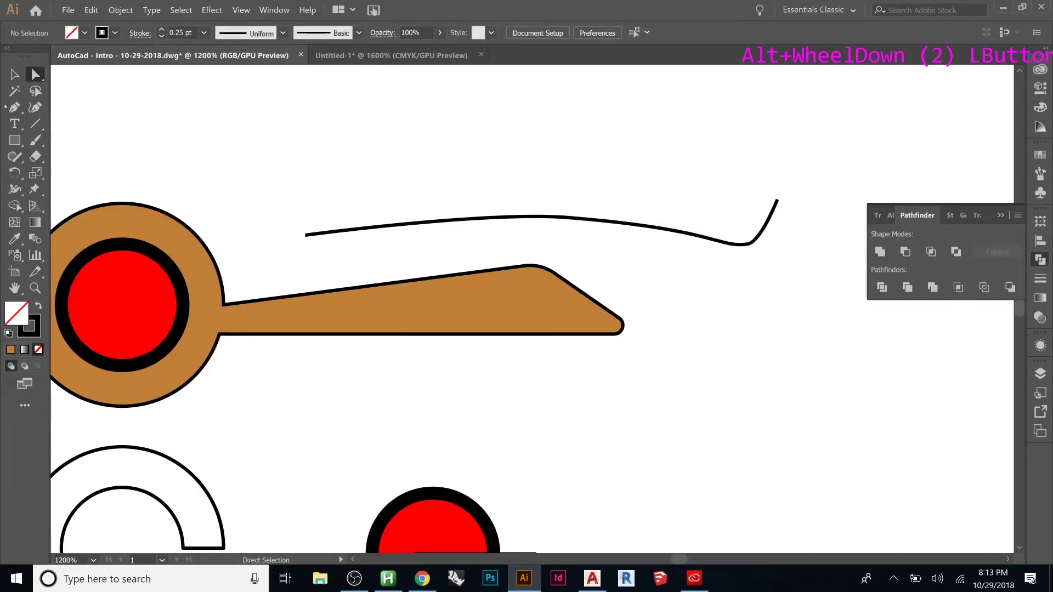
- Draw a second open zigzag path with four anchor points above the curved line using the Pen tool
click(14, 108)
click(296, 169)
click(635, 181)
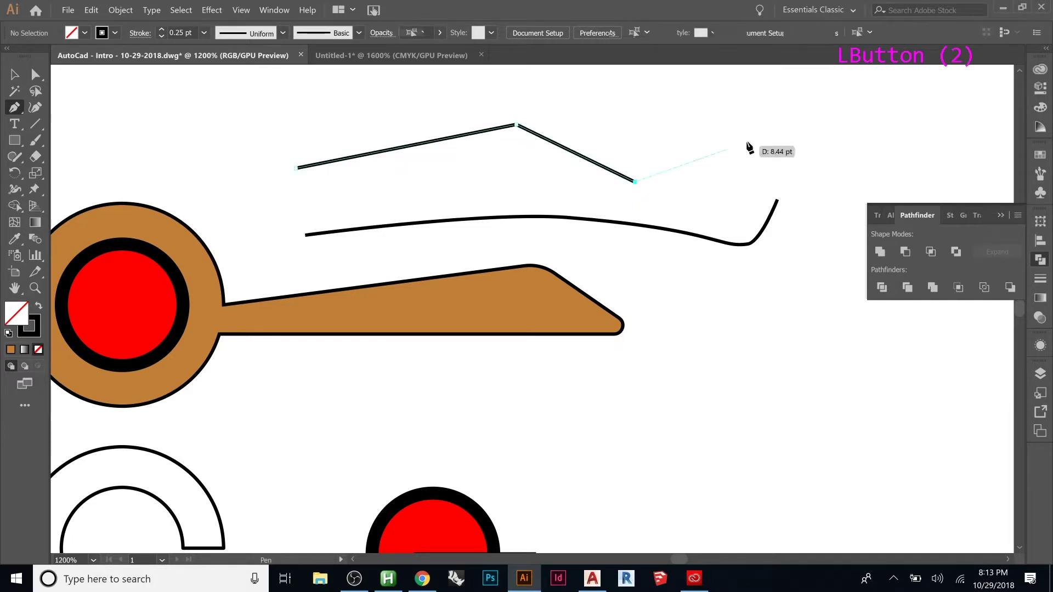
click(747, 142)
key(Escape)
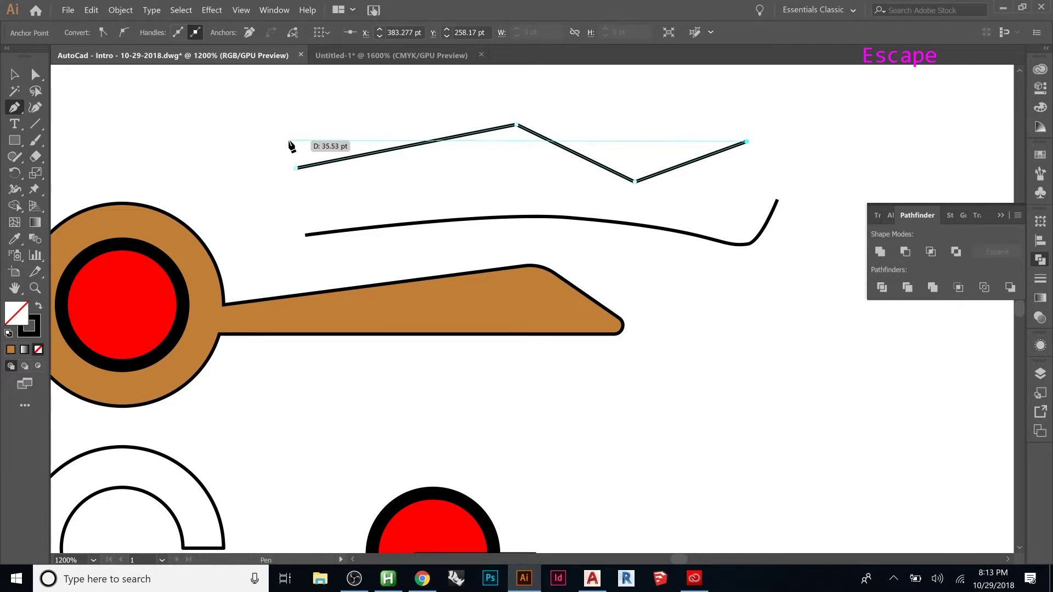
- Extend the zigzag path with a long straight segment from its right end back to just above its left end, and finish the path
drag(297, 121, 494, 130)
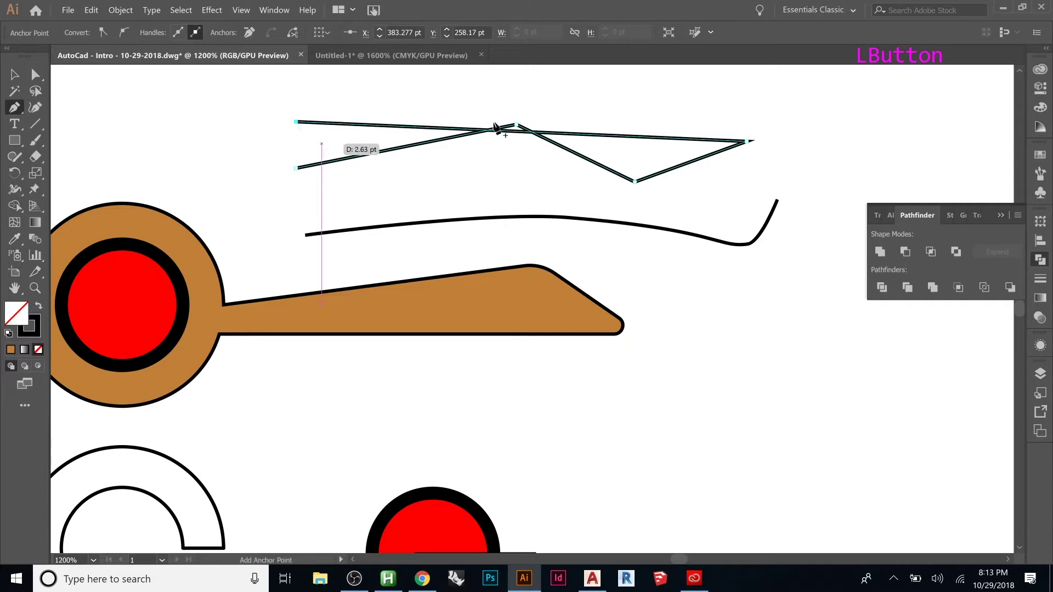
key(Escape)
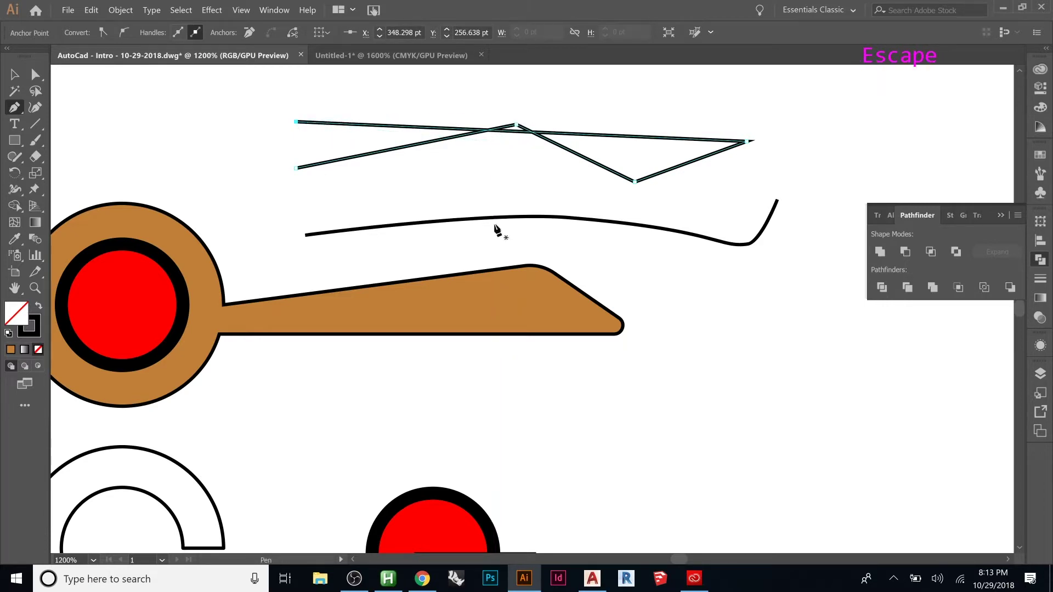
key(Escape)
key(Escape)
key(Escape)
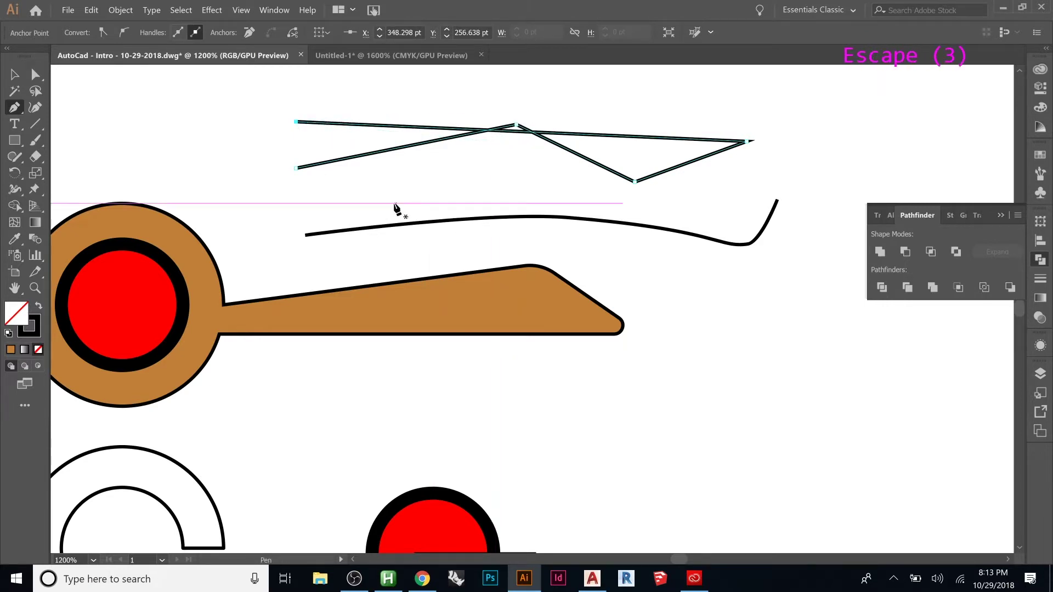
- Draw an open curved path between the zigzag and the lower curve with the Pen tool, with two smooth middle anchors and a plain right end
click(305, 211)
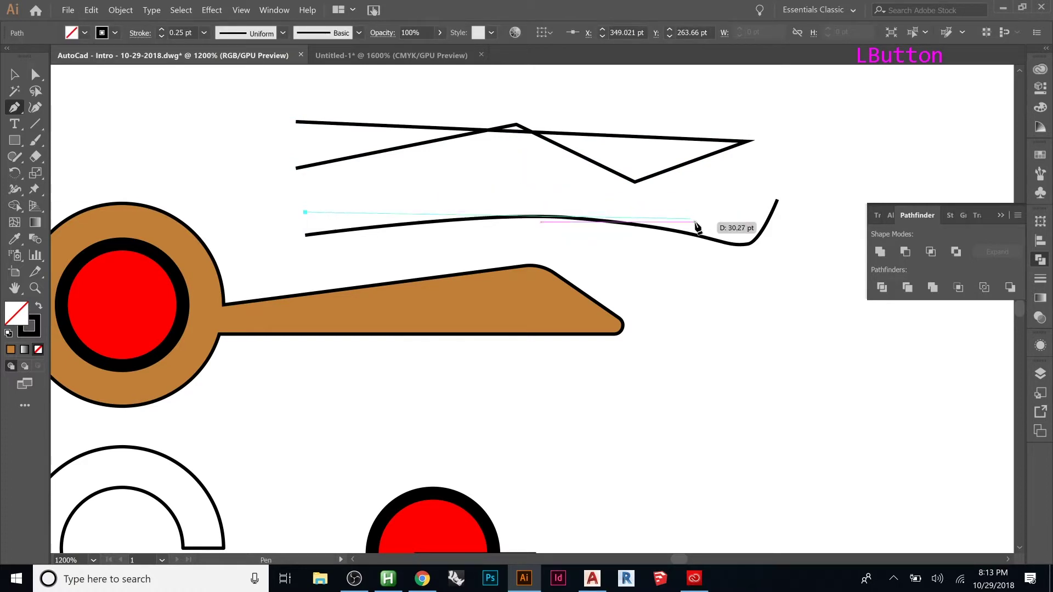
key(ctrl+z)
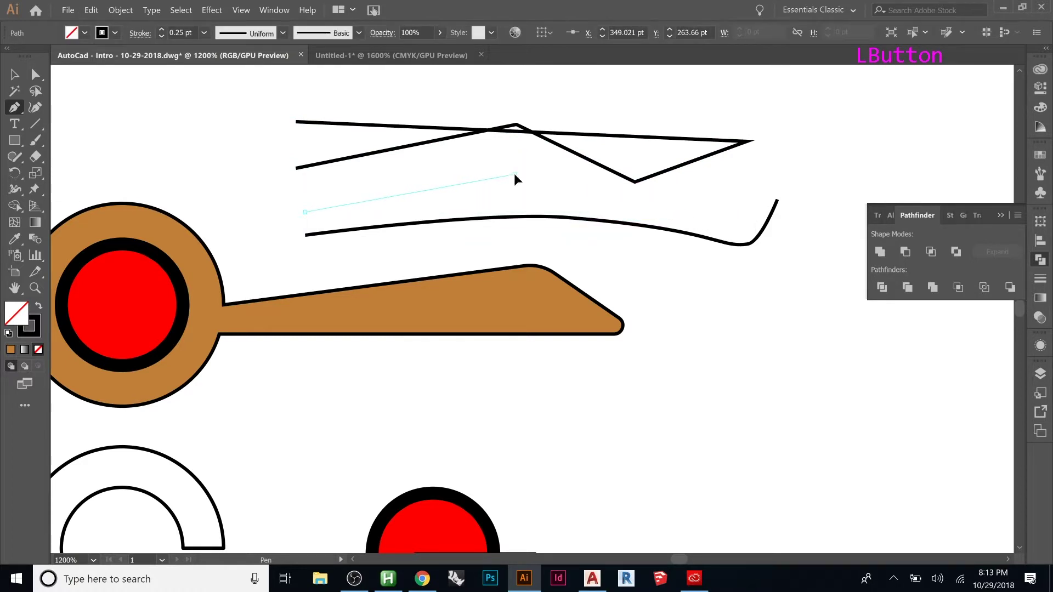
drag(547, 174, 576, 176)
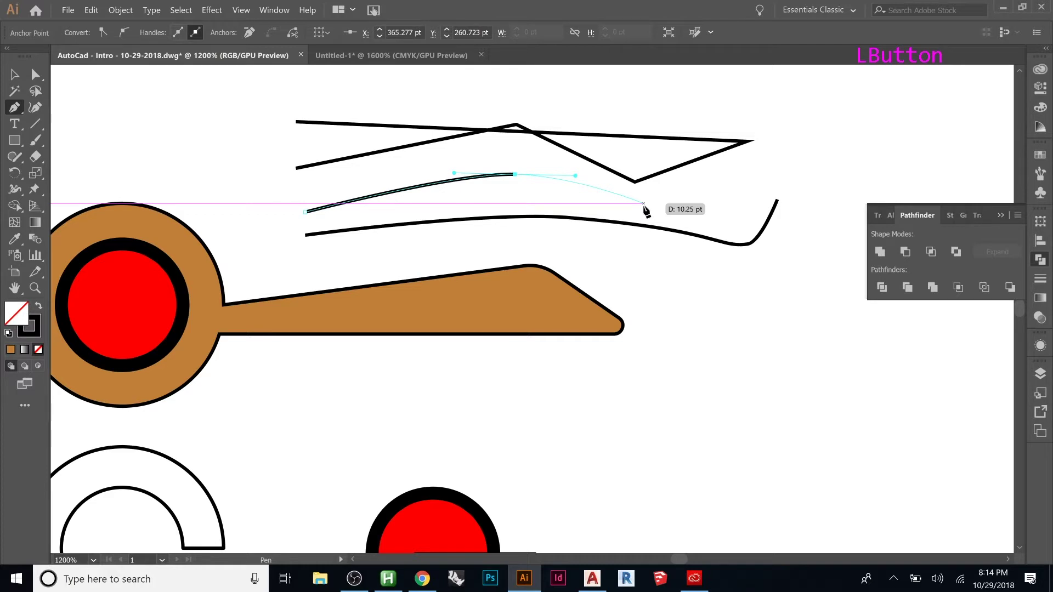
drag(644, 205, 643, 235)
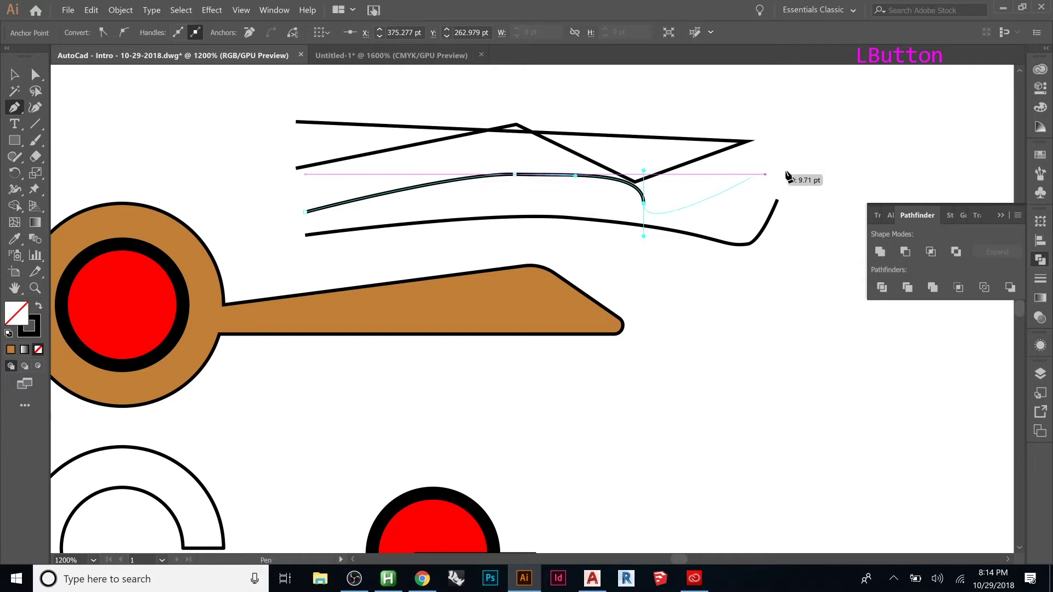
click(806, 160)
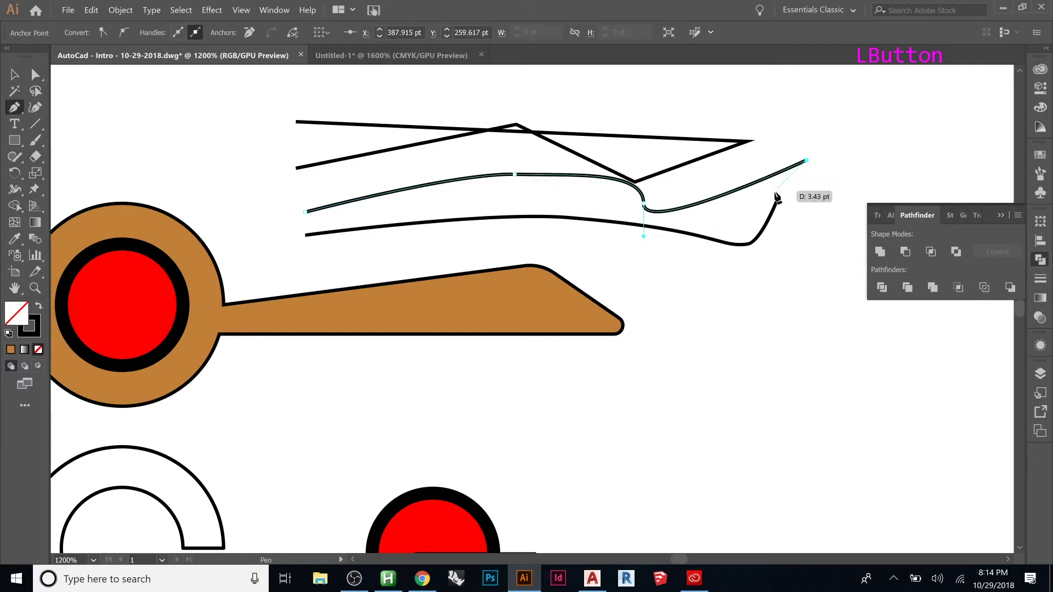
key(Return)
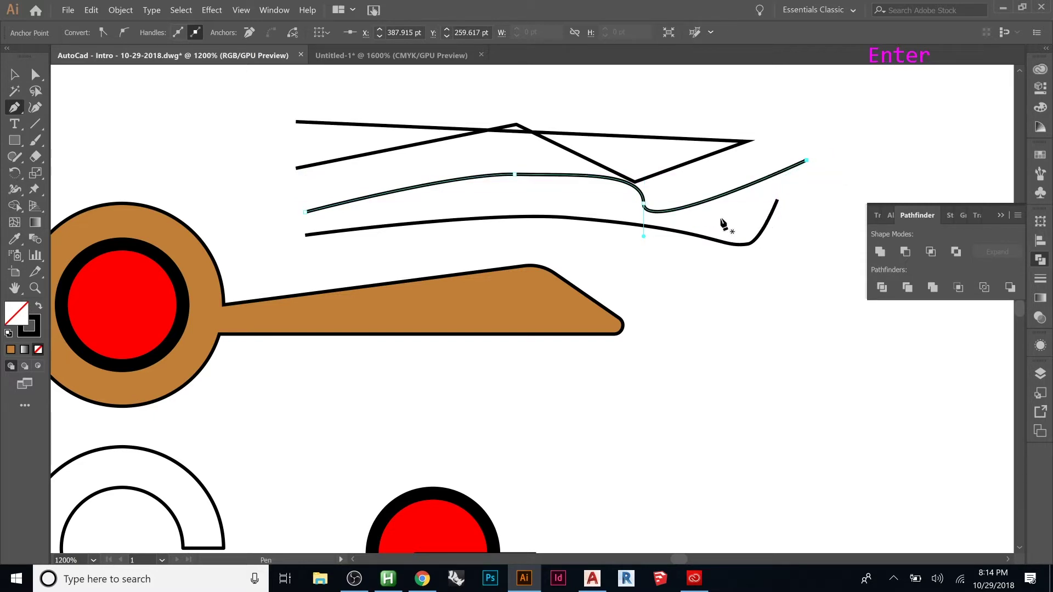
- Adjust the new curve's third anchor point and its direction handles to turn the steep bend into a gentle dip, and deselect the path
key(a)
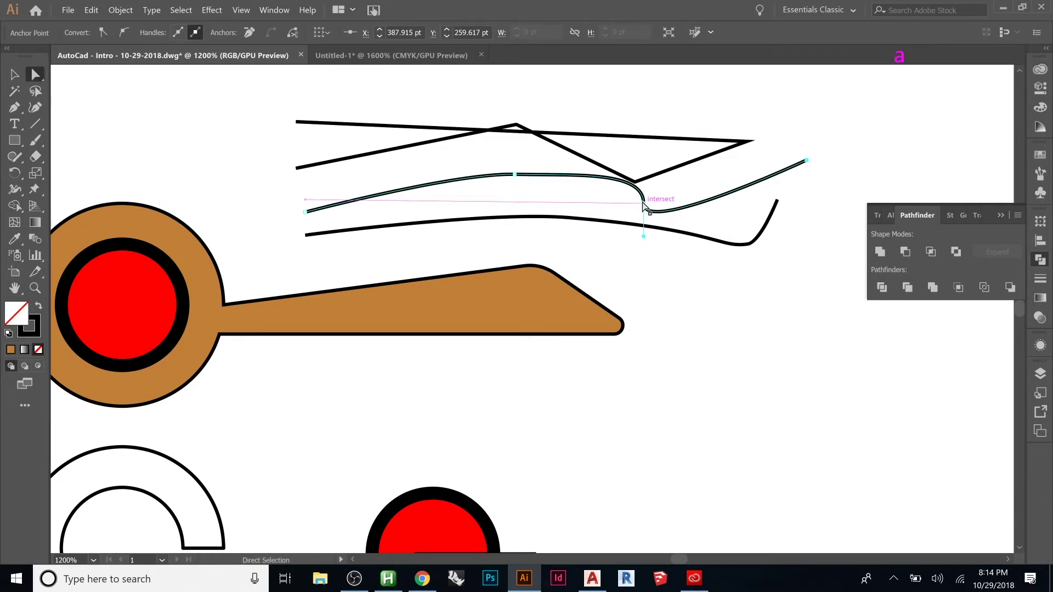
click(645, 206)
drag(645, 205, 579, 186)
click(720, 297)
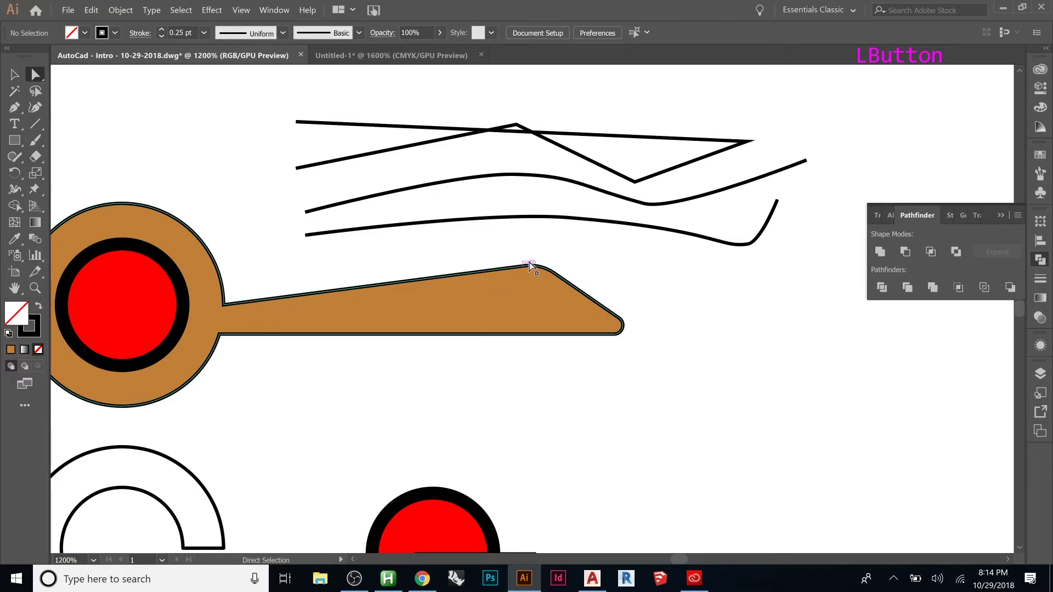
- Slightly round the lower corner where the brown handle meets the circle, and deselect the shape
drag(520, 350, 500, 396)
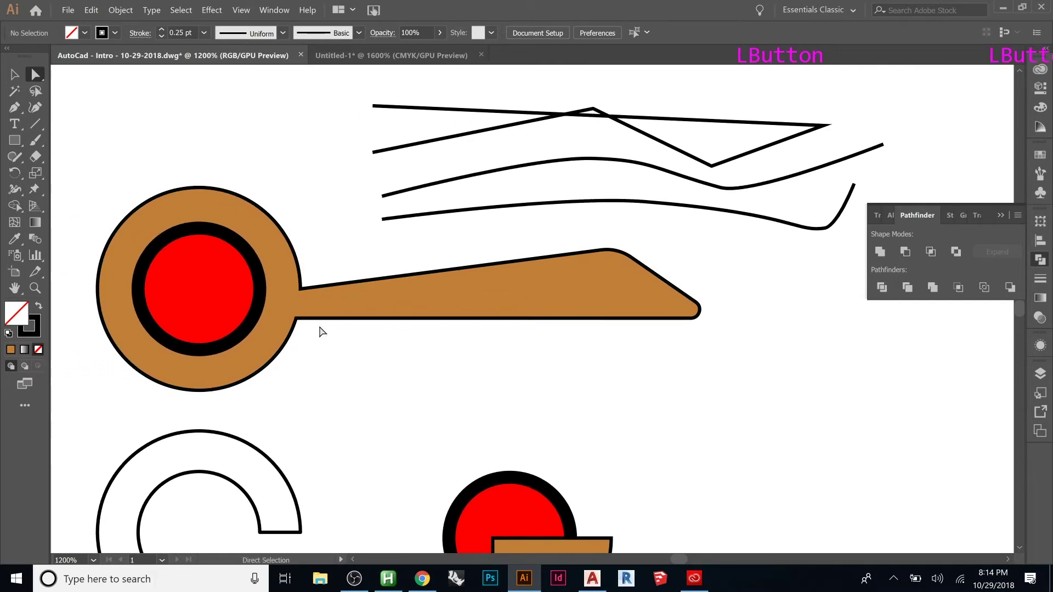
click(298, 321)
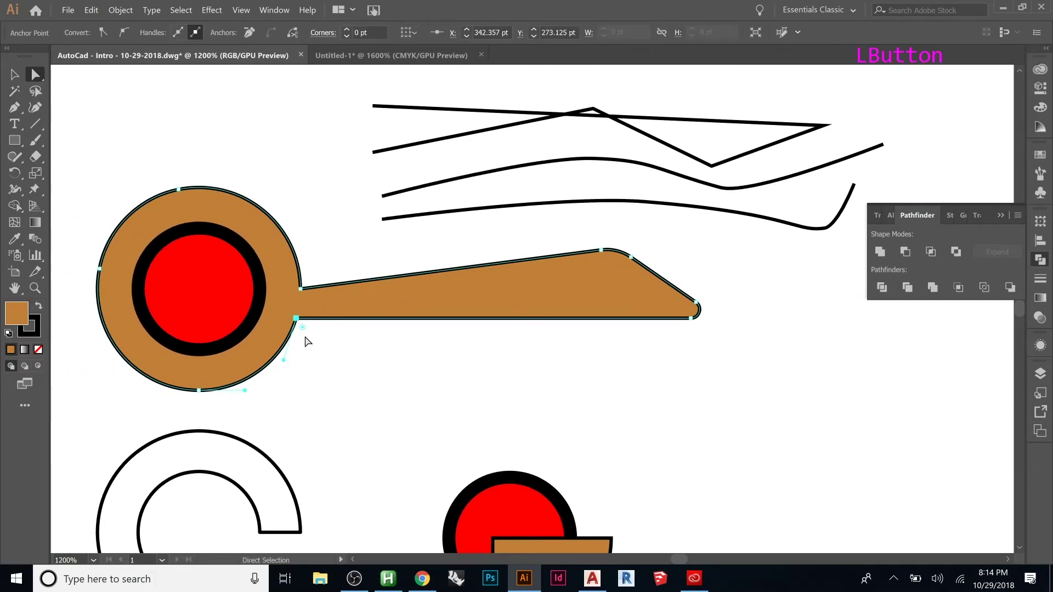
drag(302, 328, 313, 342)
click(349, 375)
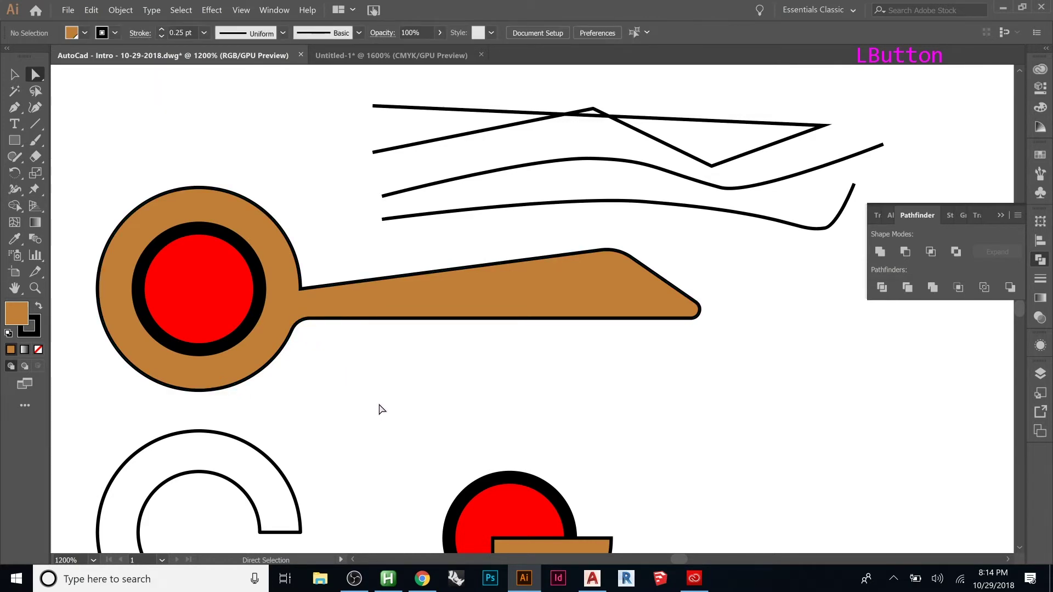
- Round the upper corner where the brown handle meets the circle with a large radius, and deselect the shape
click(301, 289)
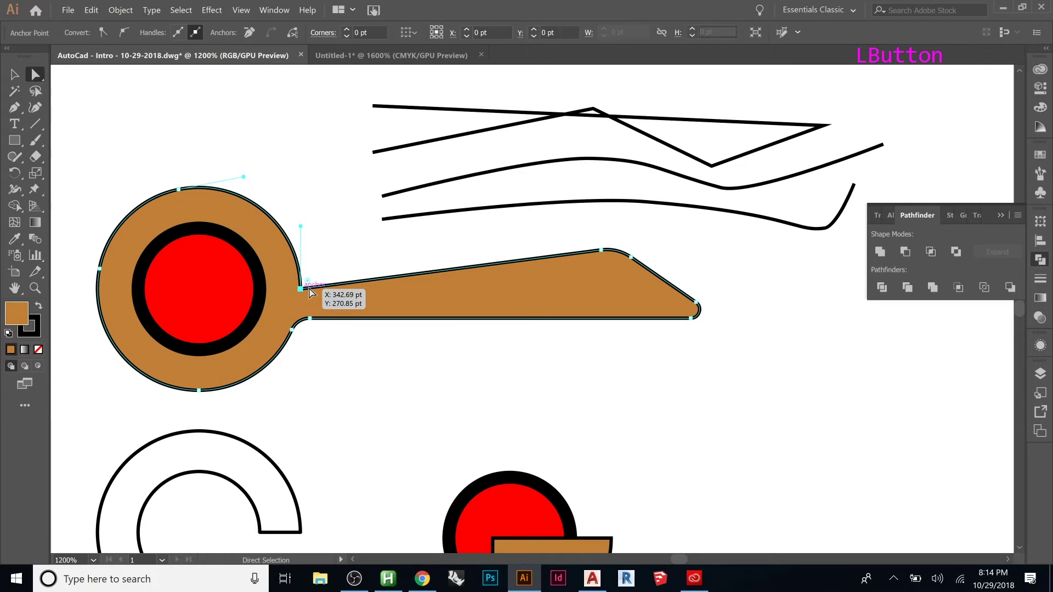
drag(308, 284, 346, 247)
click(329, 372)
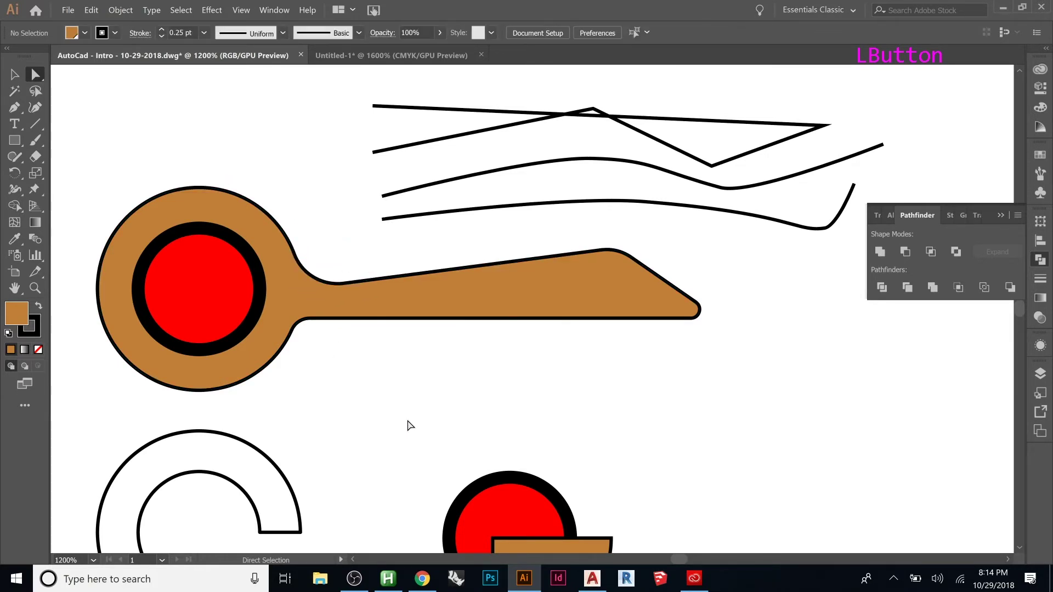
- Add three anchor points along the brown handle's straight lower edge, at about X 354.2, 359.9 and 365.2 pt
alt+scroll(626, 357, down, 1)
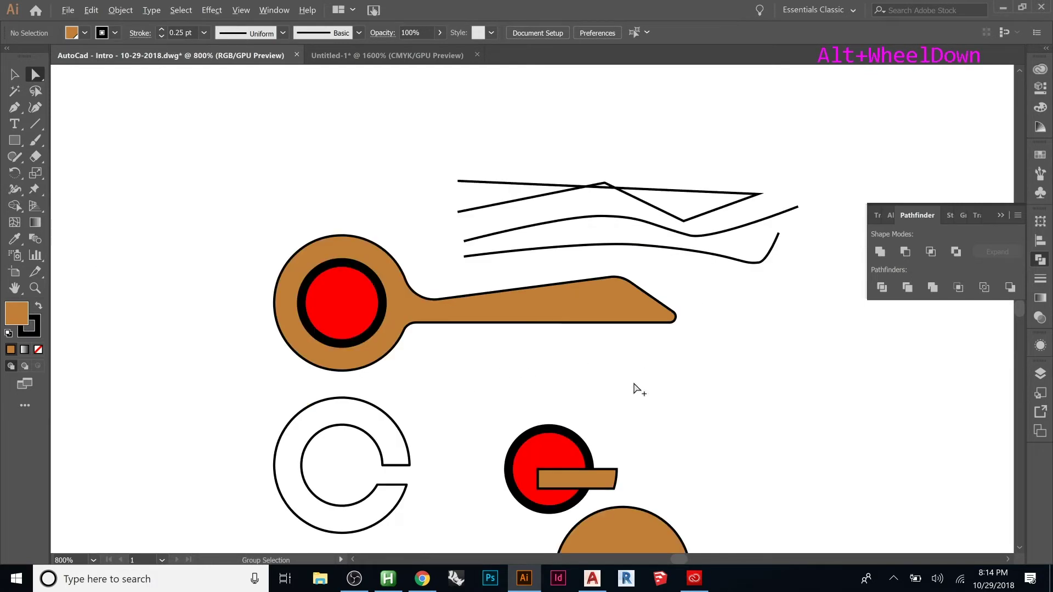
alt+scroll(362, 357, up, 1)
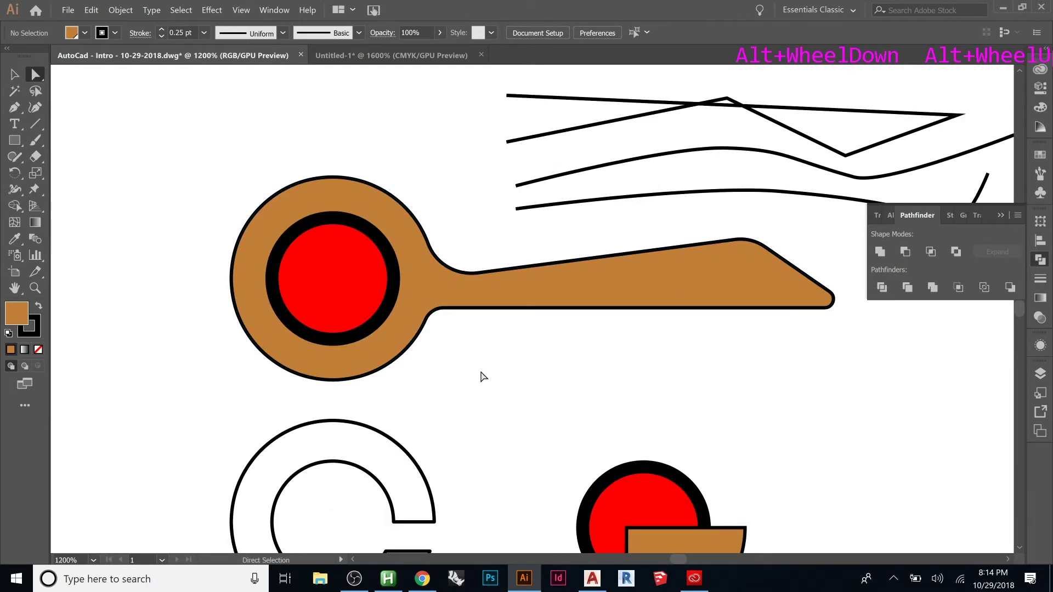
click(503, 372)
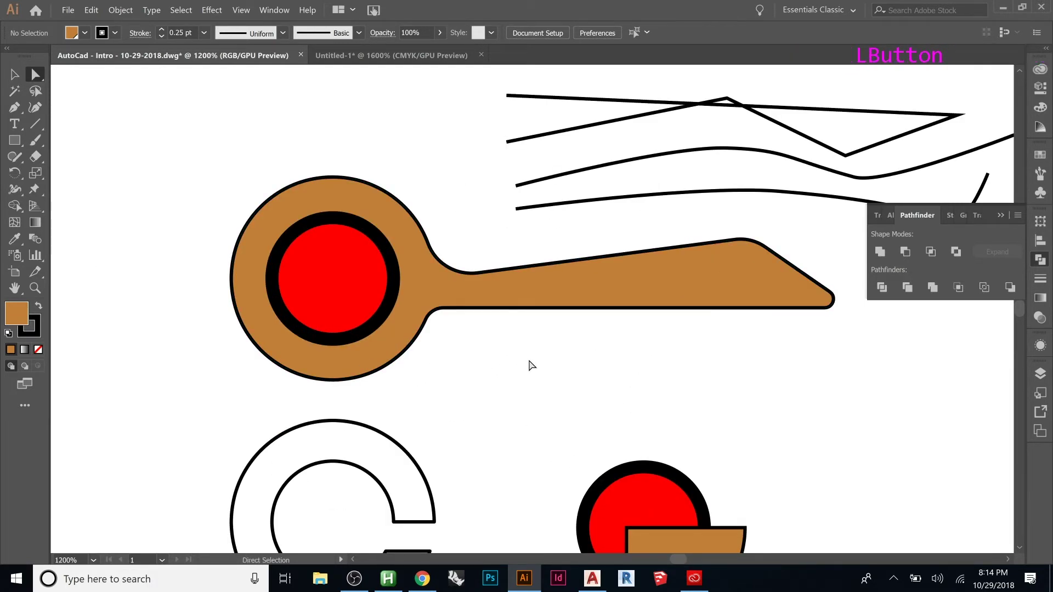
click(15, 107)
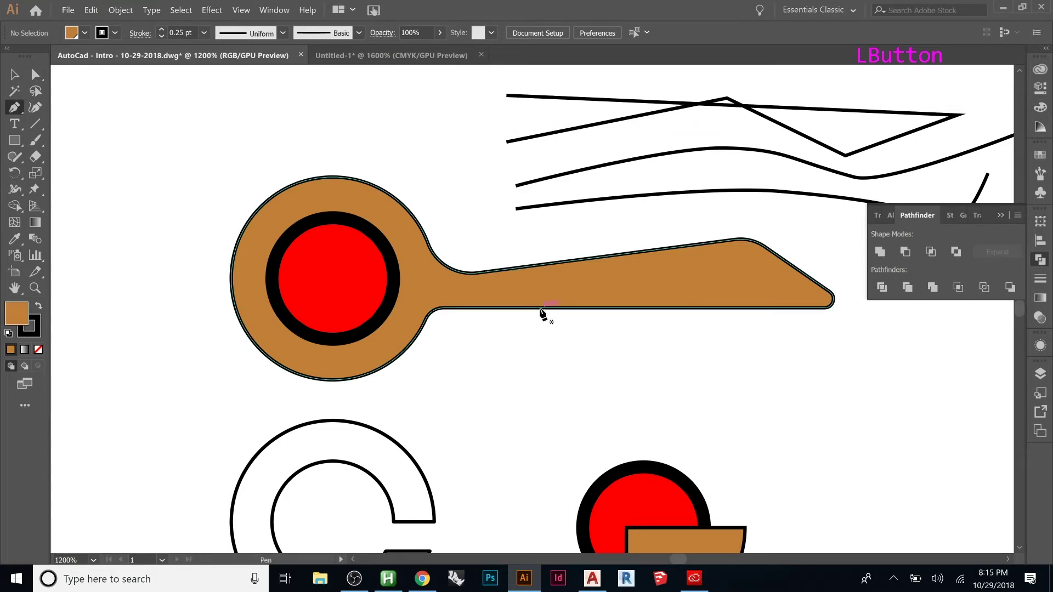
key(equal)
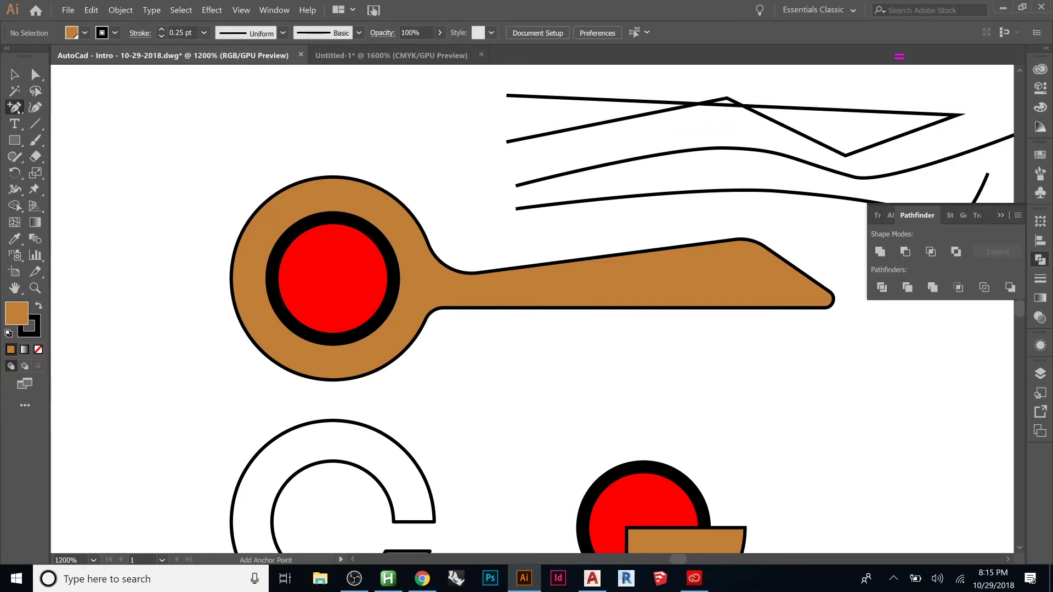
click(15, 107)
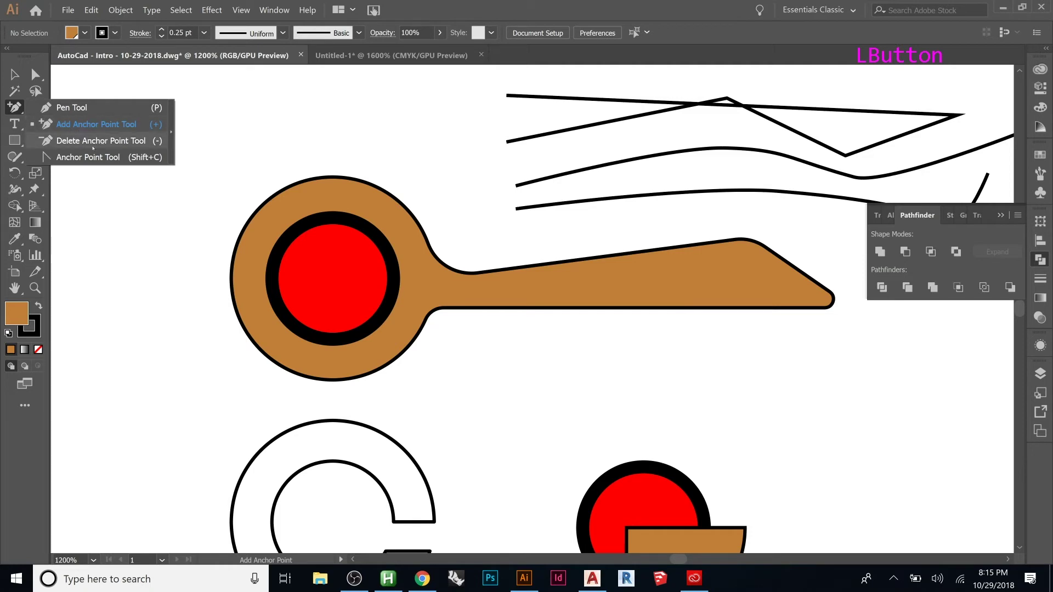
click(89, 126)
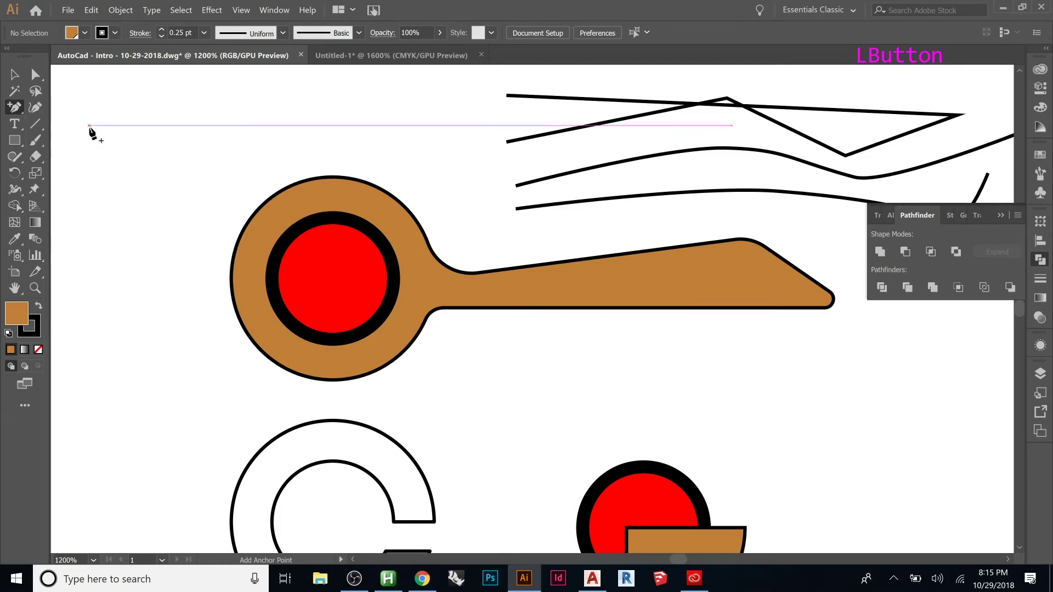
click(583, 309)
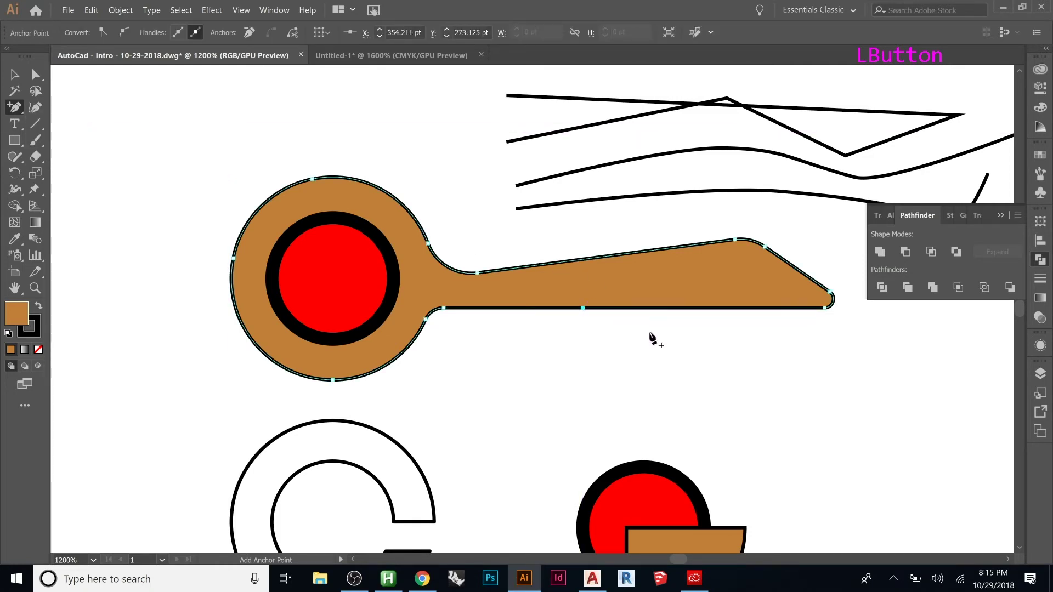
click(656, 308)
click(725, 308)
- Move the middle added anchor point up and to the right to cut an angled notch into the handle's lower edge
click(35, 74)
click(656, 308)
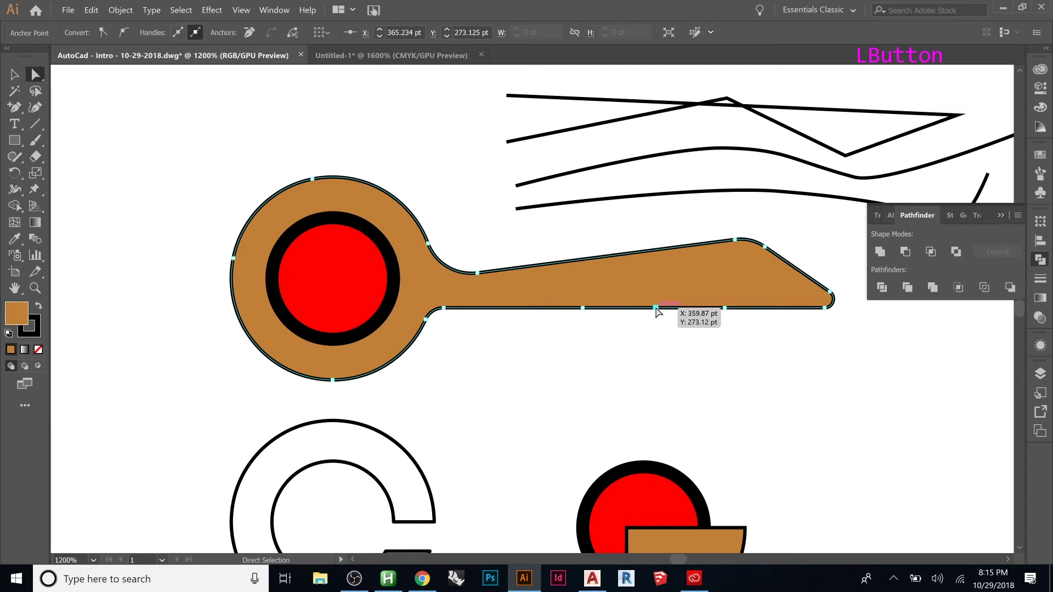
drag(656, 310, 709, 278)
click(703, 321)
- Round the notch's peak with a corner radius of about 0.82 pt, and round its lower-right corner as well
click(709, 281)
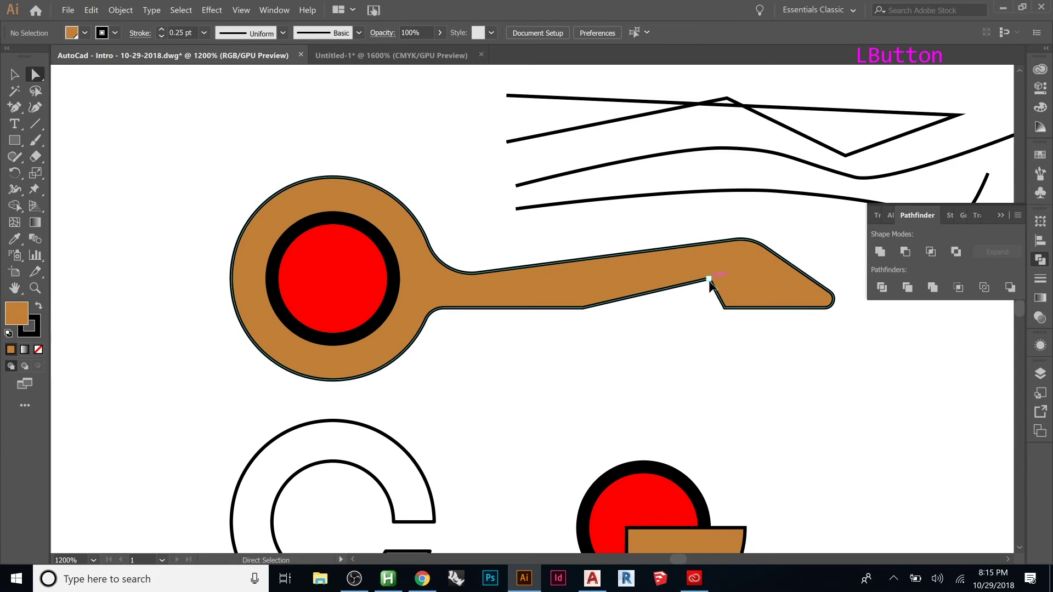
drag(707, 291, 704, 297)
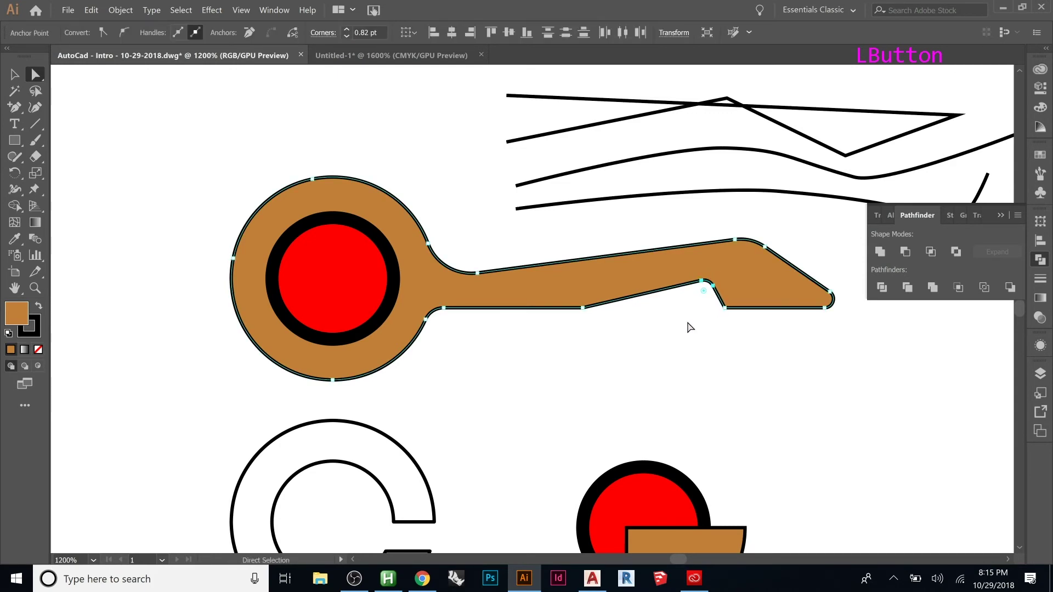
click(685, 360)
click(724, 302)
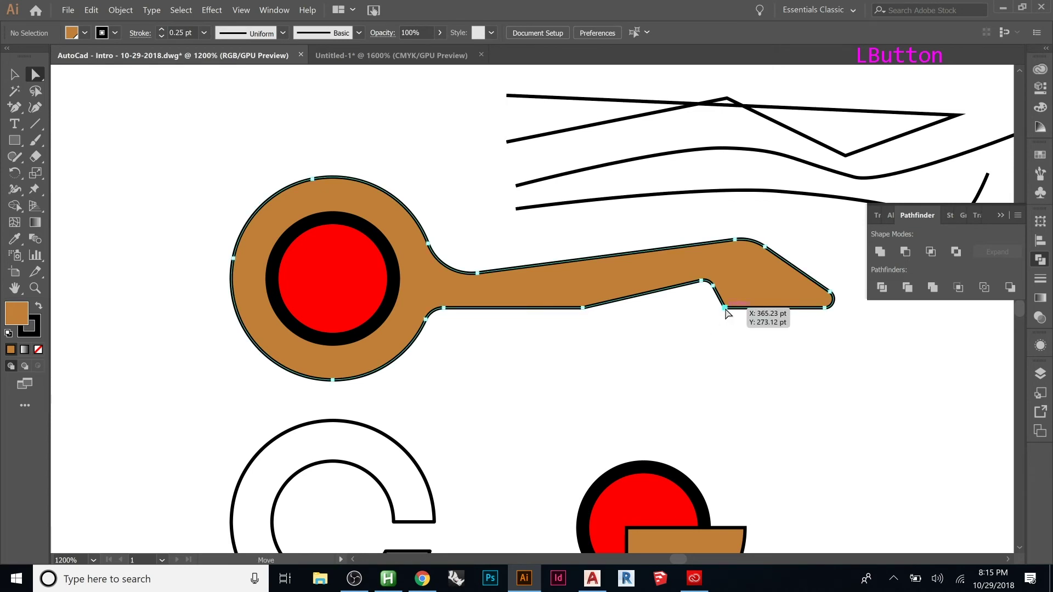
drag(729, 301, 736, 293)
click(706, 364)
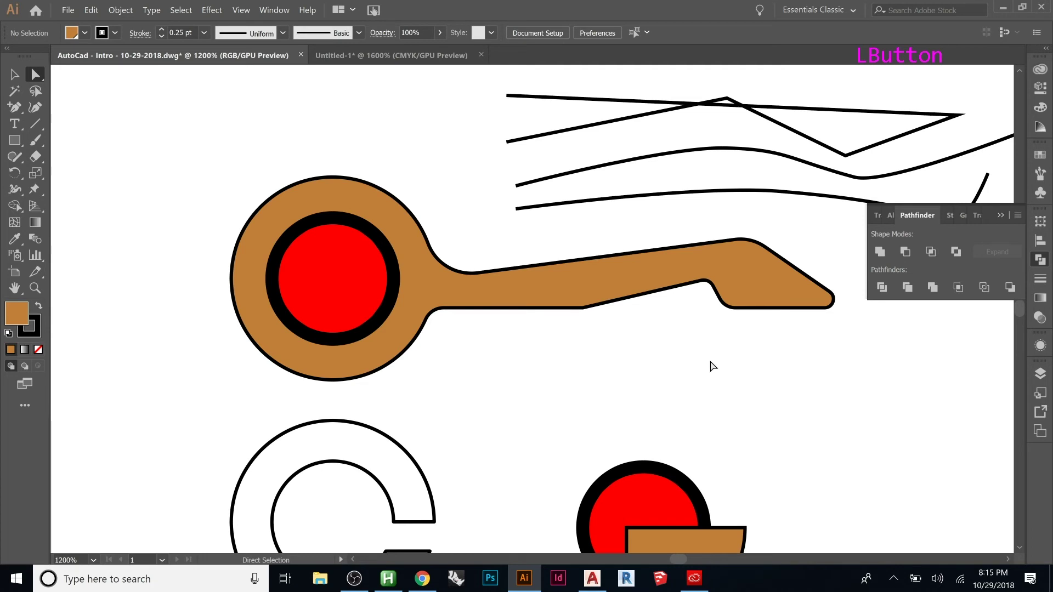
- Round the shallow left corner where the notch begins on the handle's lower edge, and deselect the shape
click(583, 309)
drag(581, 300, 571, 236)
click(643, 369)
- Remove the anchor points of the notch's rounded left corner and of its peak with the Delete Anchor Point tool
drag(13, 105, 55, 130)
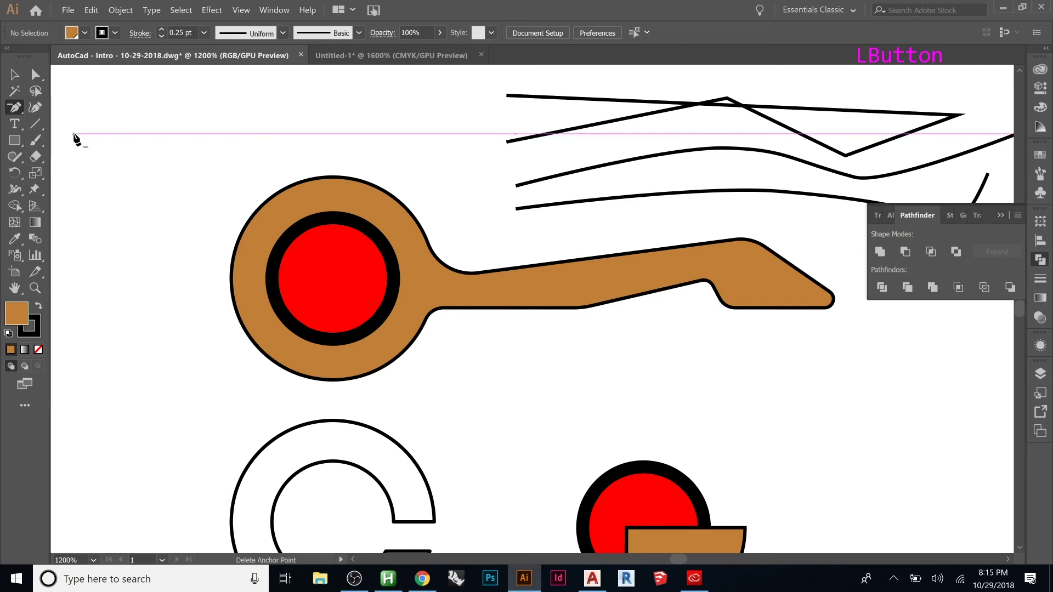
click(594, 308)
click(575, 309)
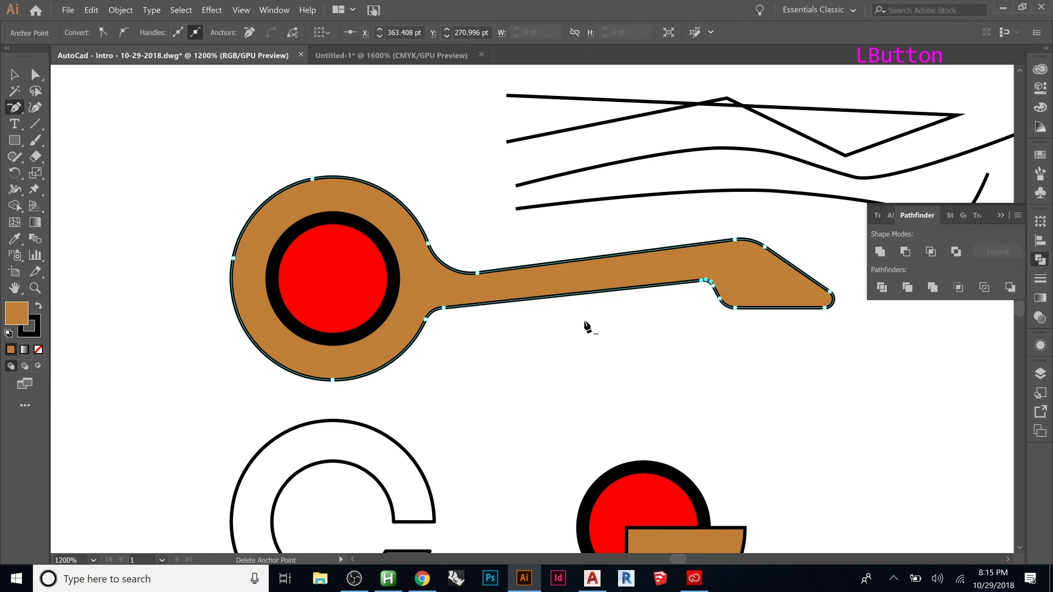
click(701, 281)
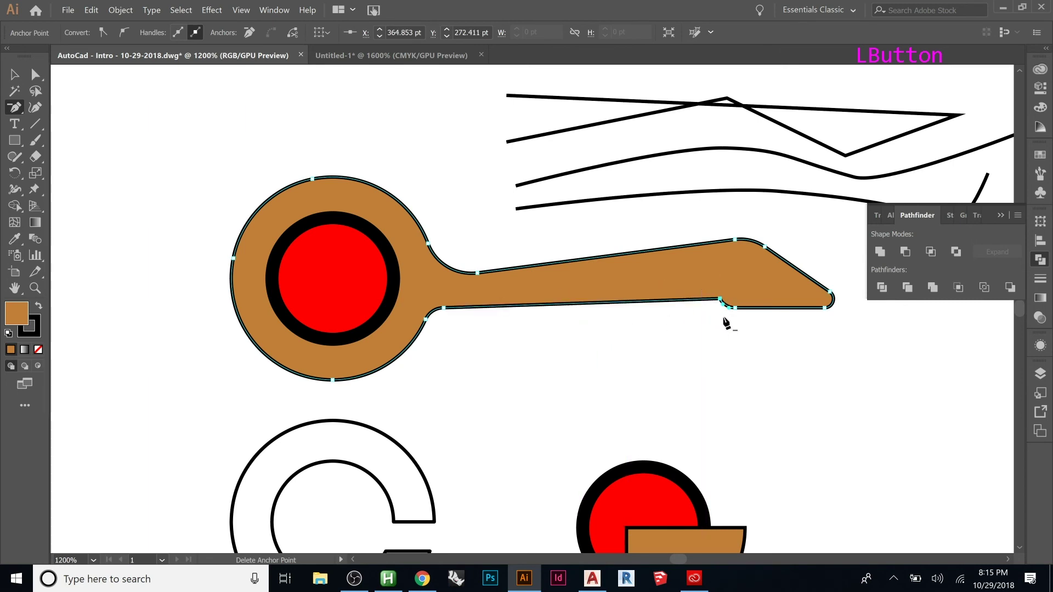
- Delete the notch's remaining anchor points near the handle's tip to make the lower edge straight
scroll(746, 313, up, 6)
scroll(738, 335, down, 5)
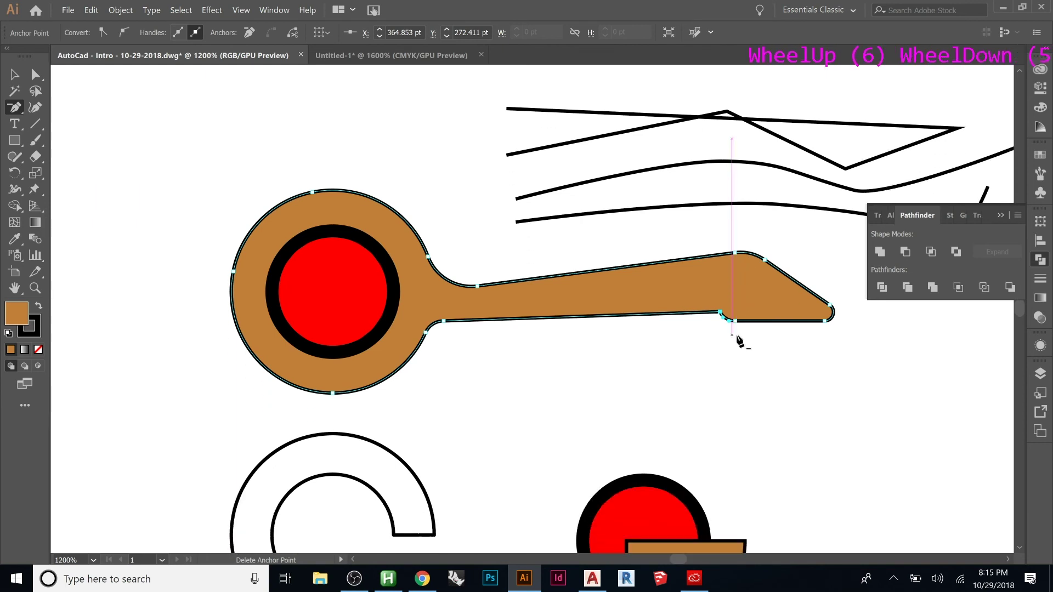
alt+scroll(738, 339, up, 5)
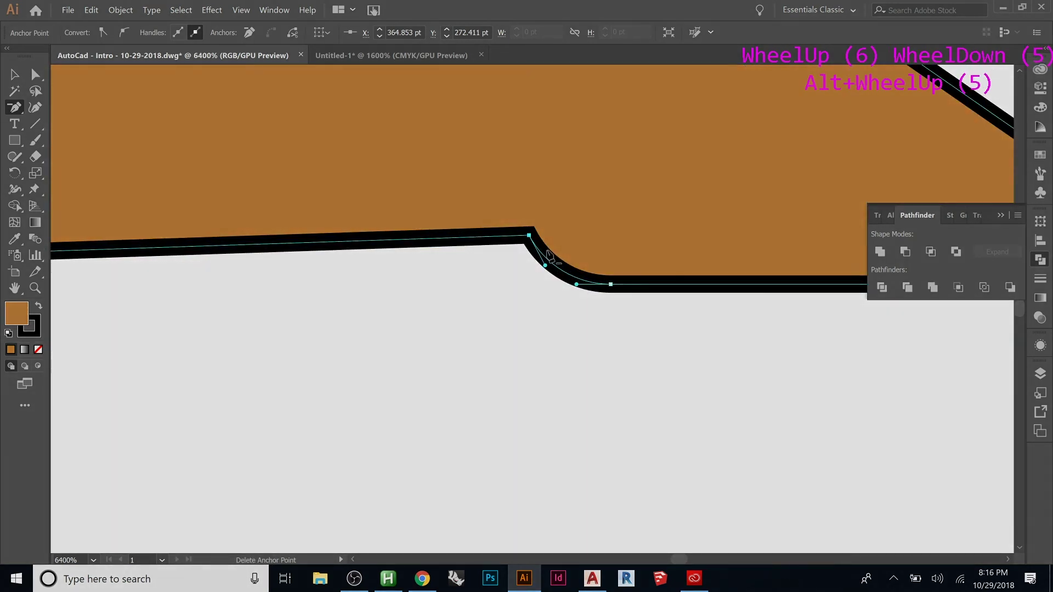
click(575, 283)
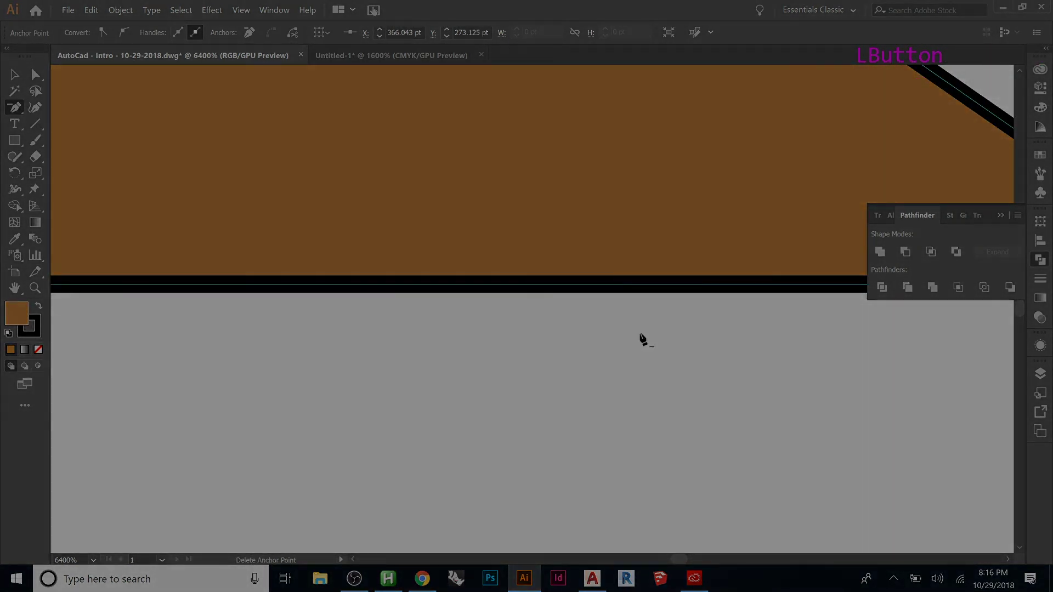
alt+scroll(592, 371, down, 5)
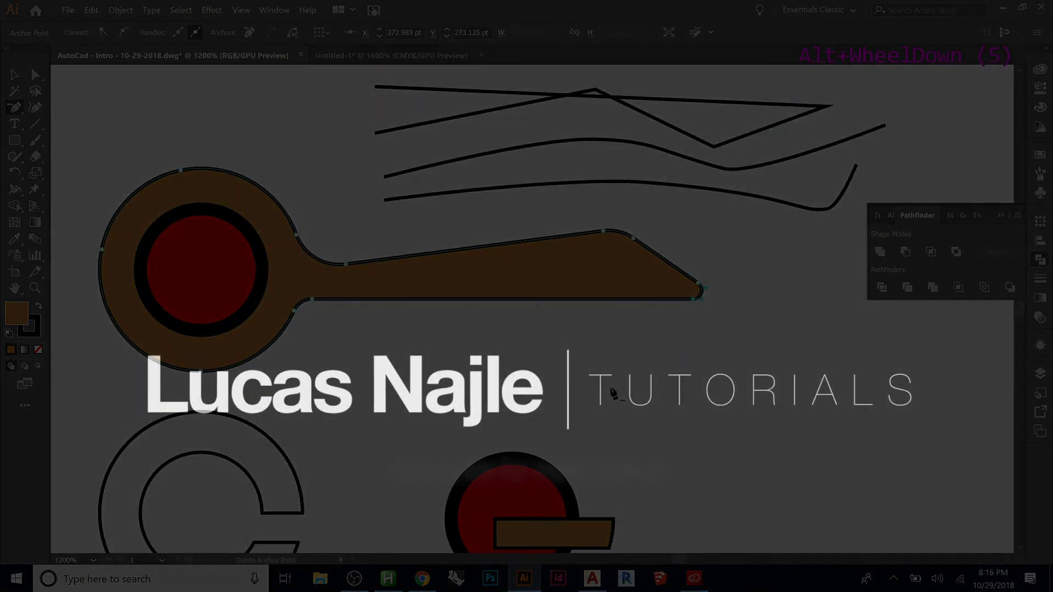